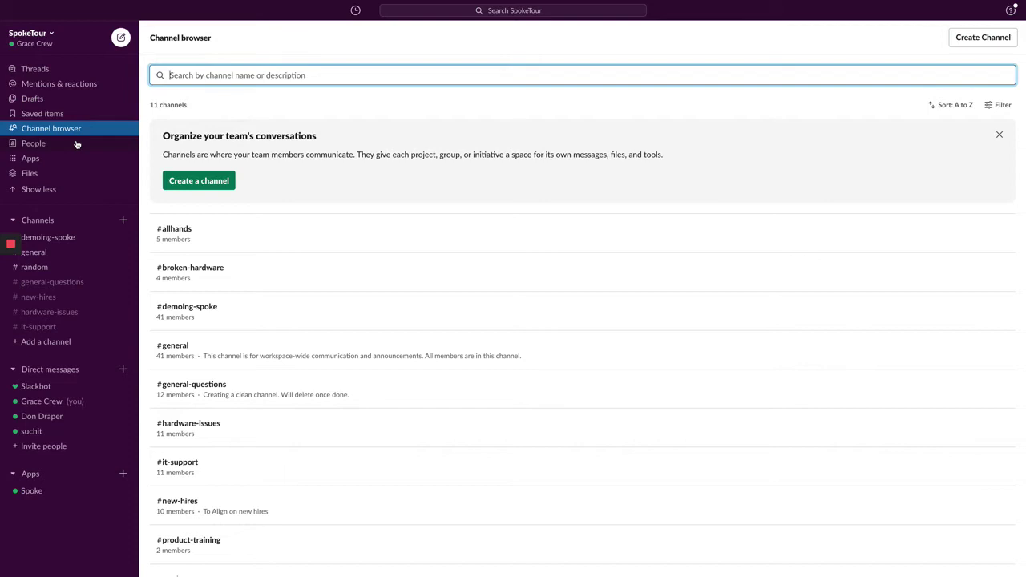
Start a Slack direct message with the Spoke app from the People directory
left_click(77, 144)
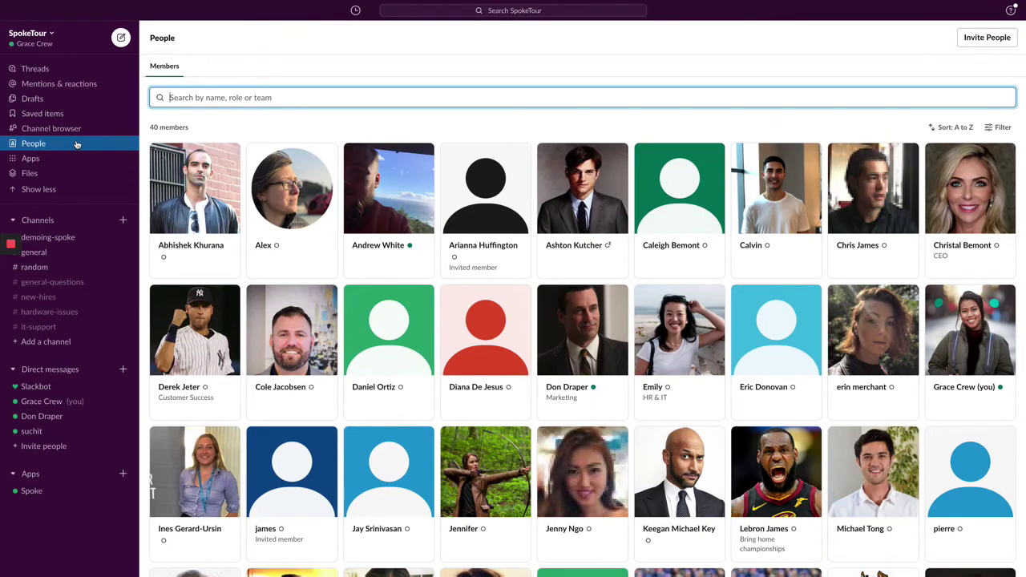
left_click(124, 370)
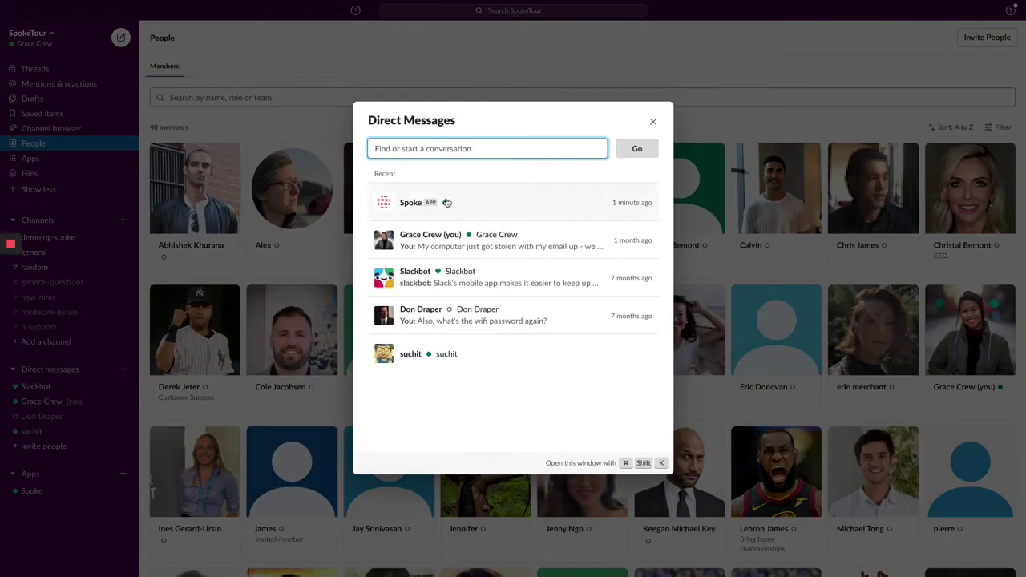
left_click(447, 203)
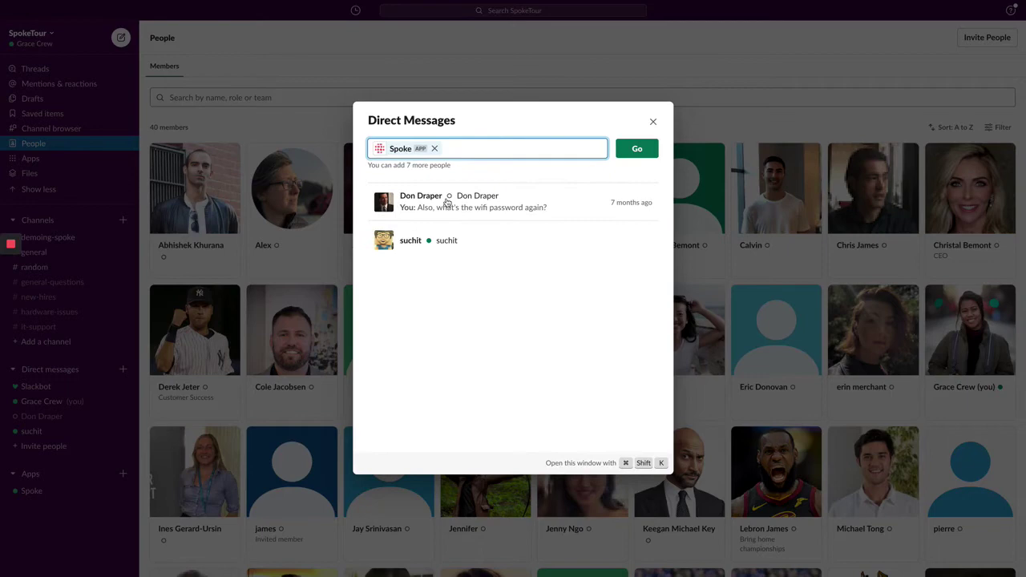
left_click(638, 154)
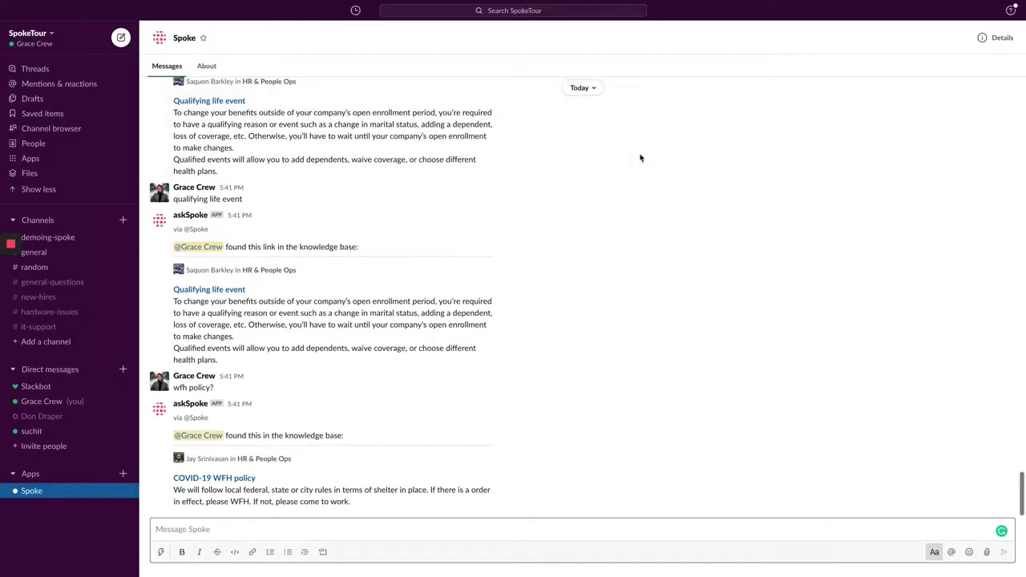
Send Spoke a message saying you forgot your team collaboration tool password
left_click(204, 409)
double_click(203, 408)
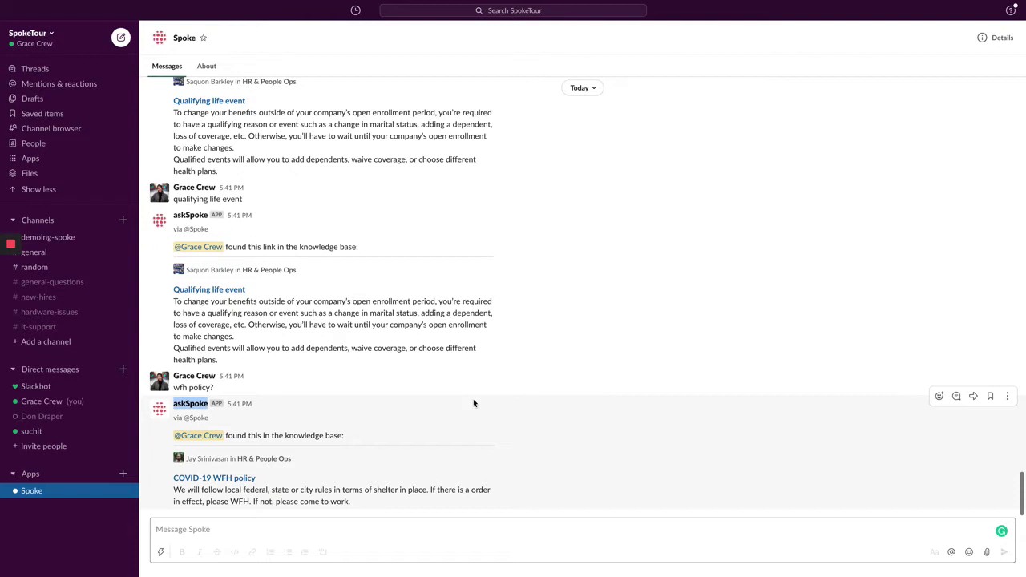
left_click(334, 536)
key("ctrl+v")
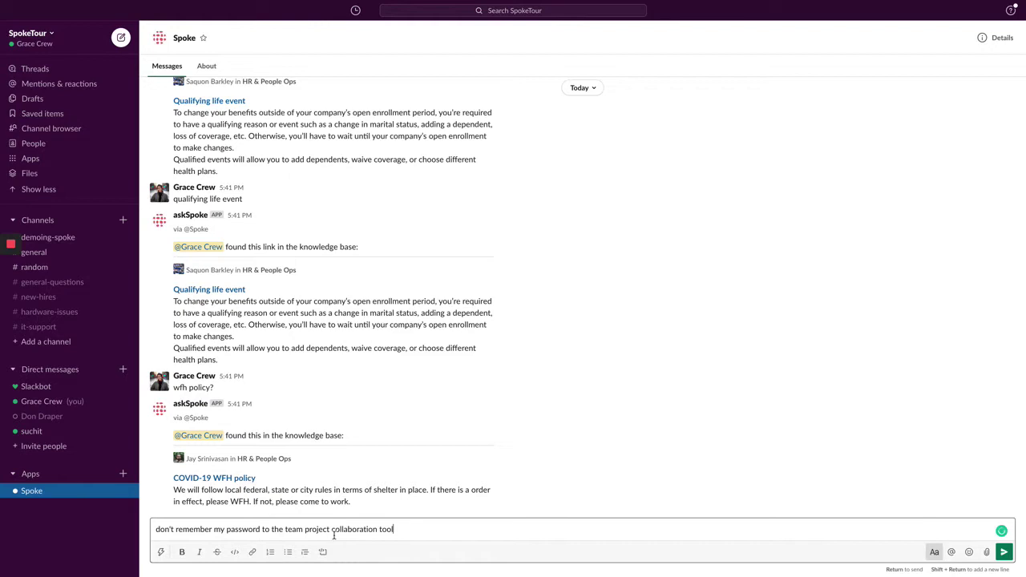
key("Return")
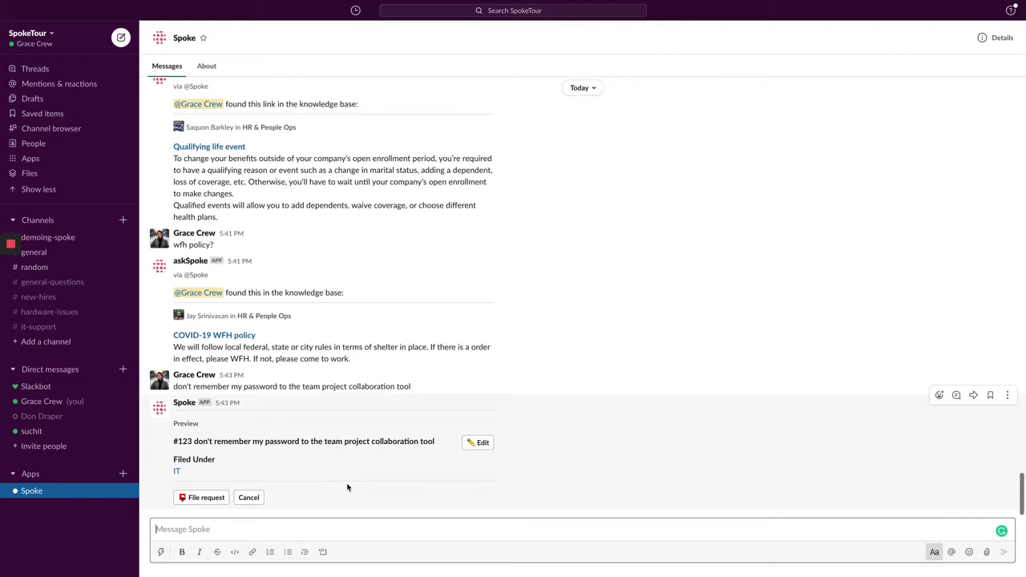
File the previewed password request as ticket #5988 under IT
left_click(212, 499)
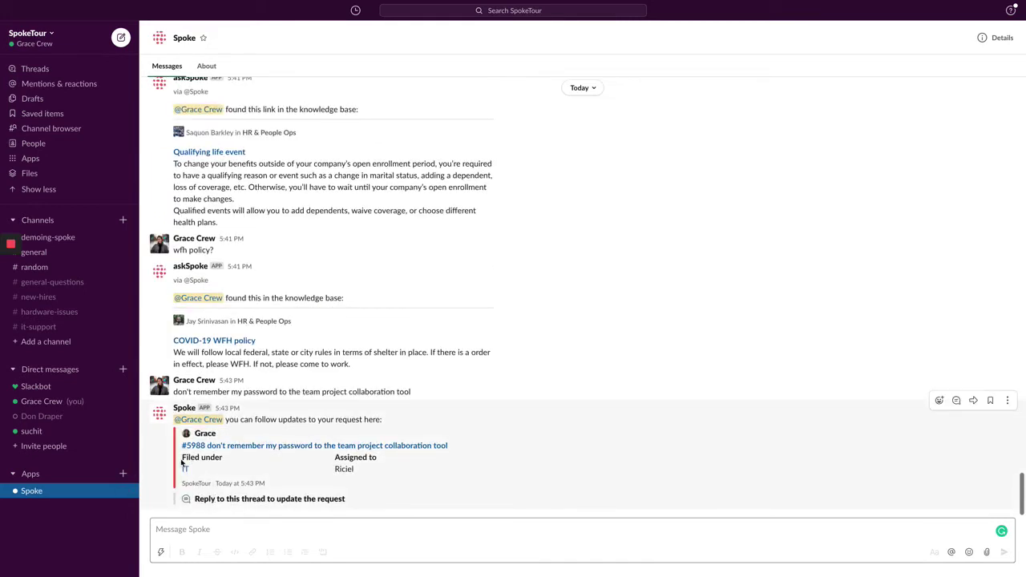
left_click_drag(182, 455, 216, 479)
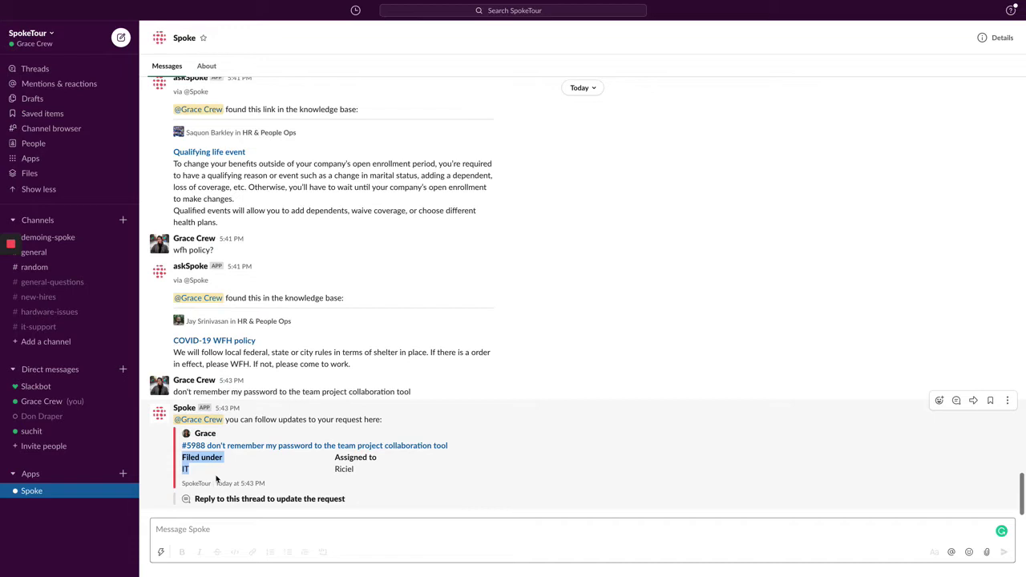
left_click(216, 478)
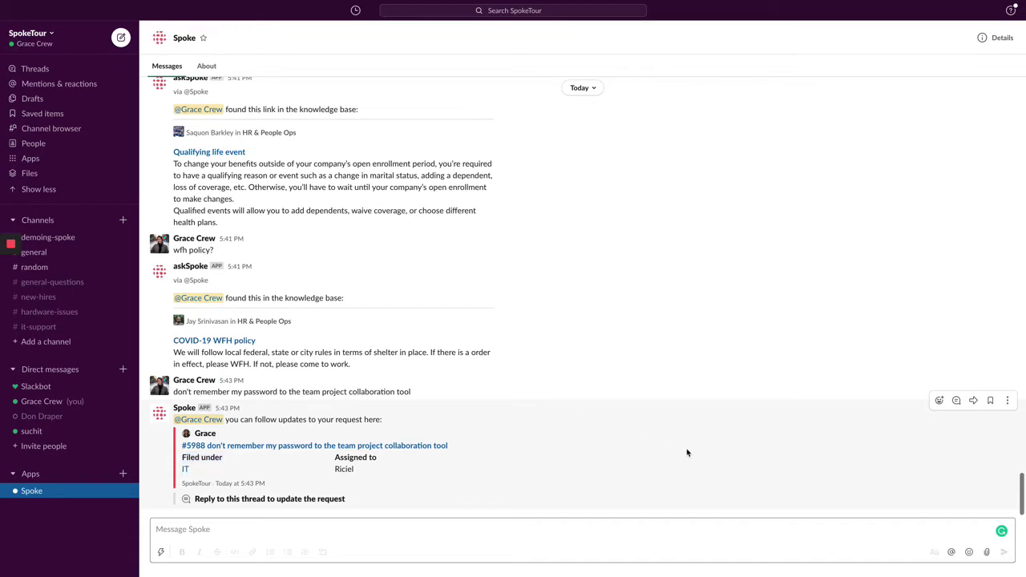
Reply in the request's thread with 'tool starts with an A, i think'
left_click(955, 401)
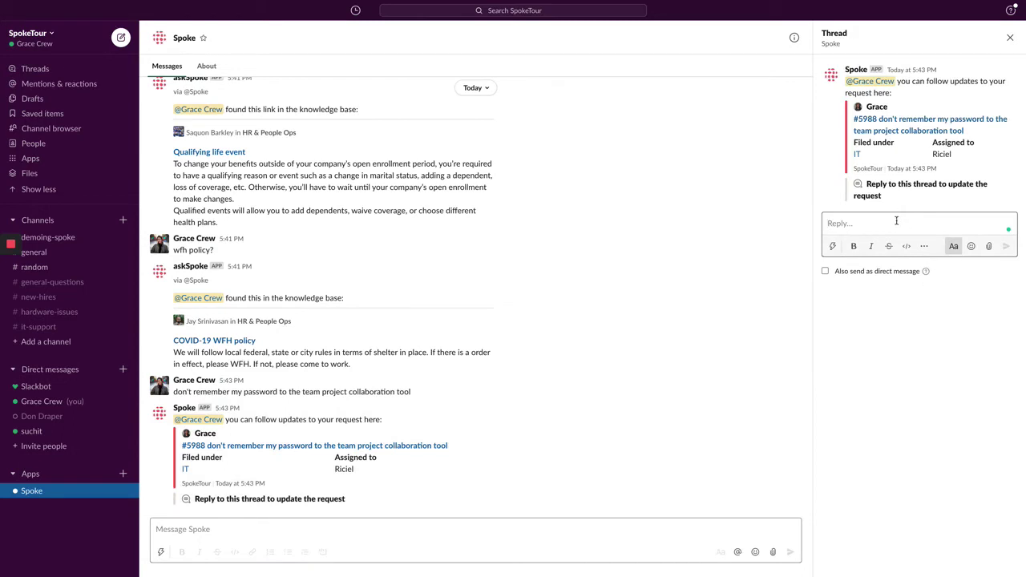
type("tool starts with an A, i think")
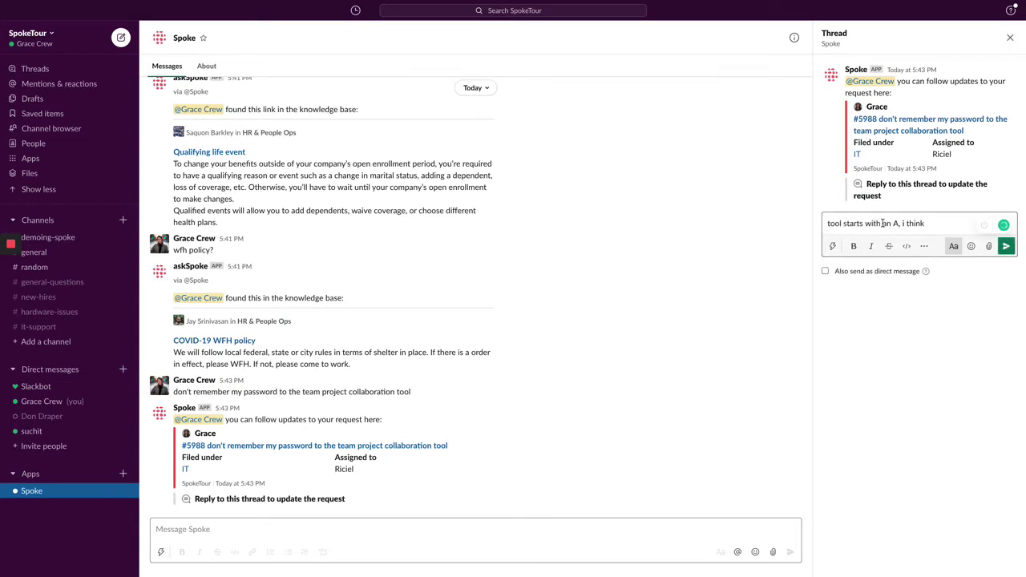
key("Return")
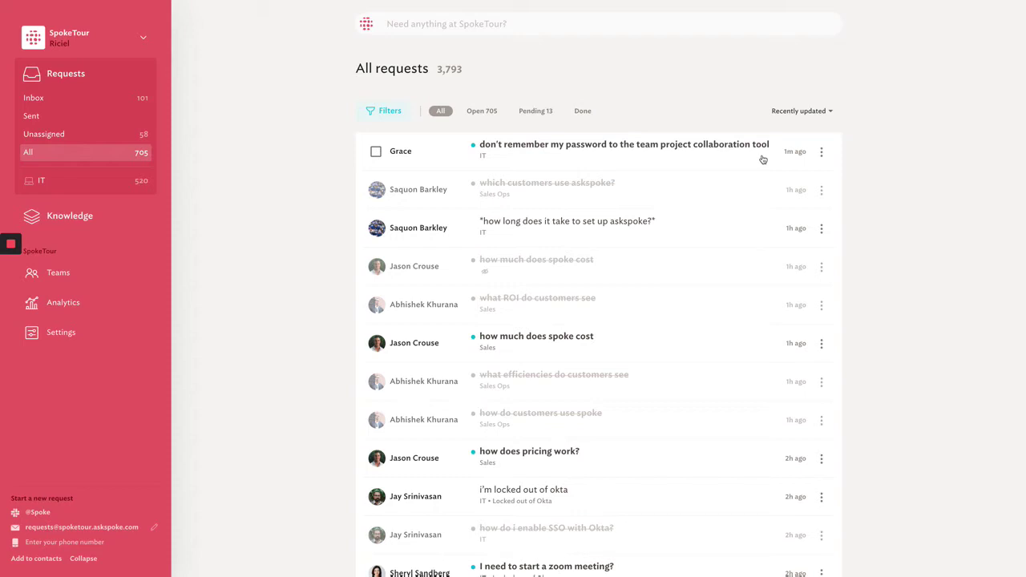
Open the 'don't remember my password' request #5988 and review its synced Slack conversation
left_click(760, 157)
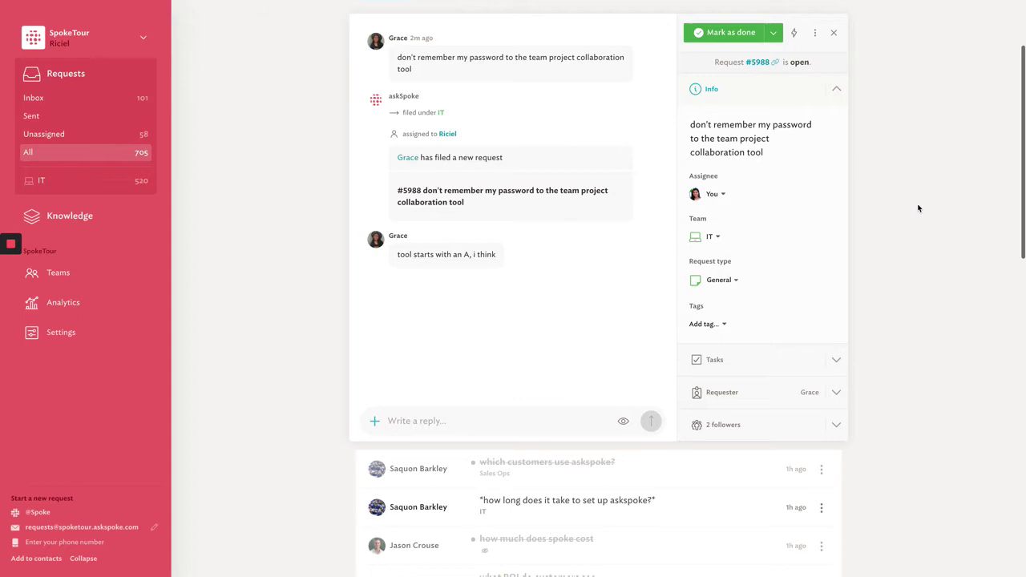
scroll(918, 208, "up", 2)
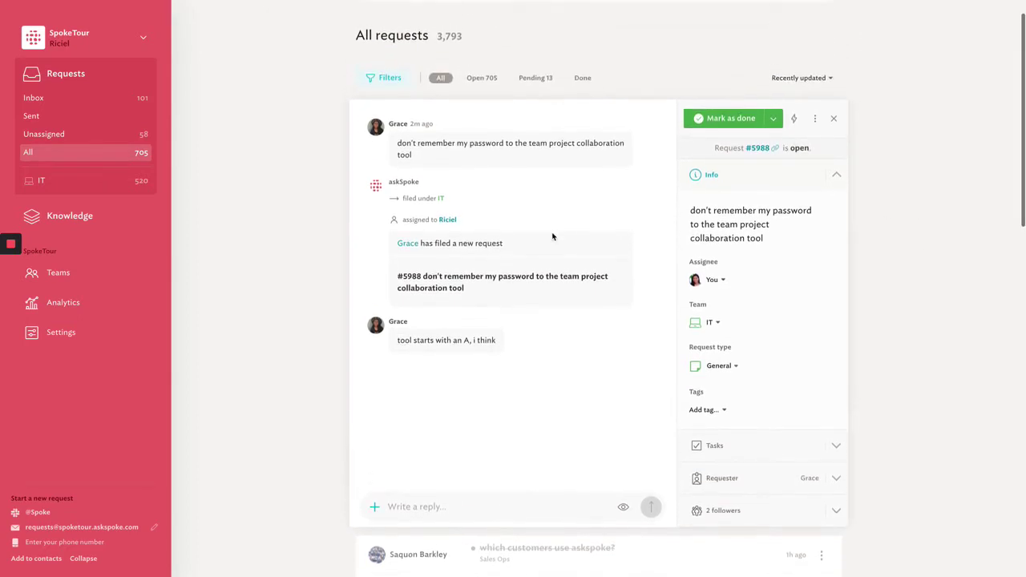
mouse_move(441, 133)
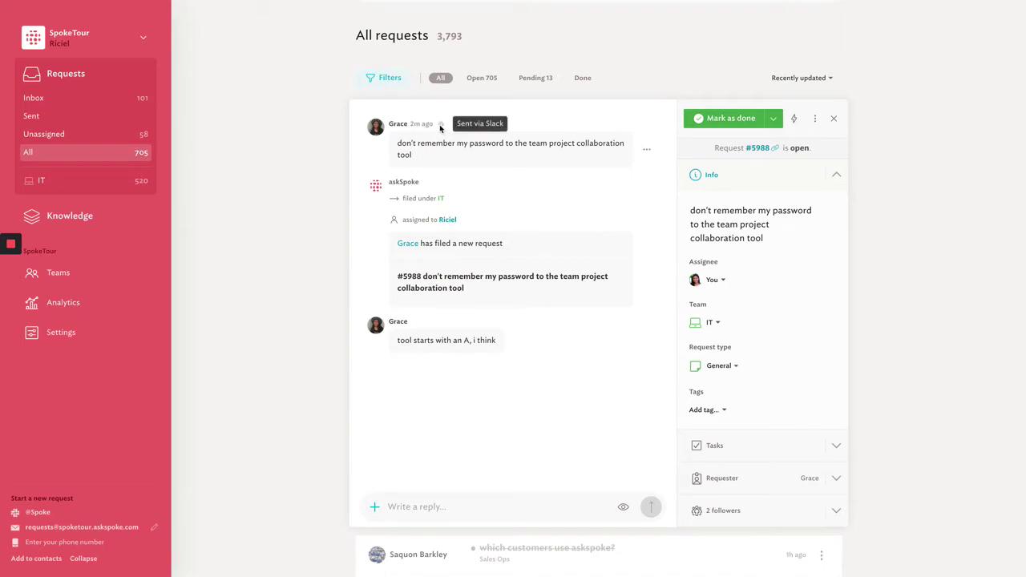
left_click_drag(397, 143, 424, 157)
left_click(424, 159)
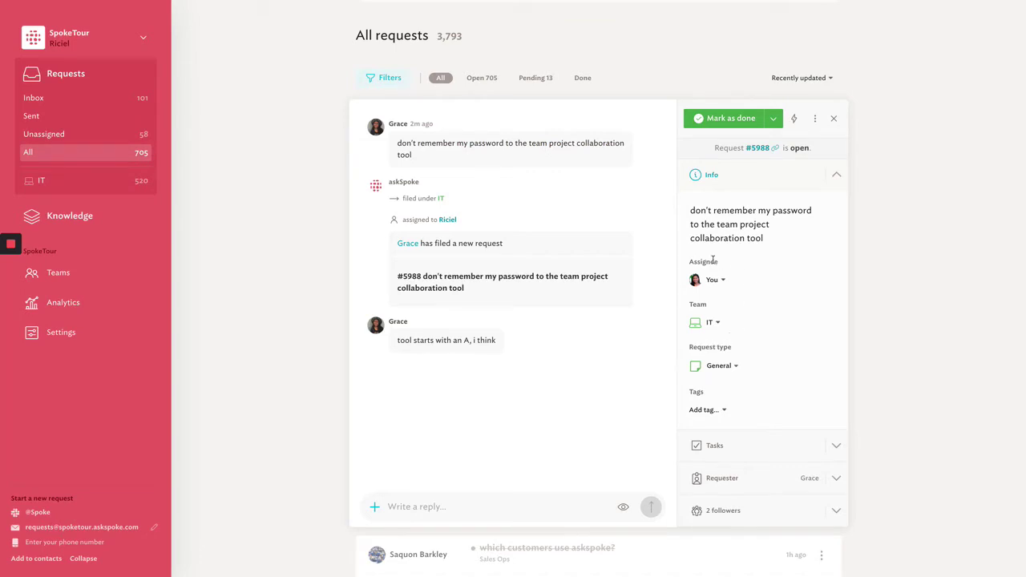
scroll(730, 296, "down", 1)
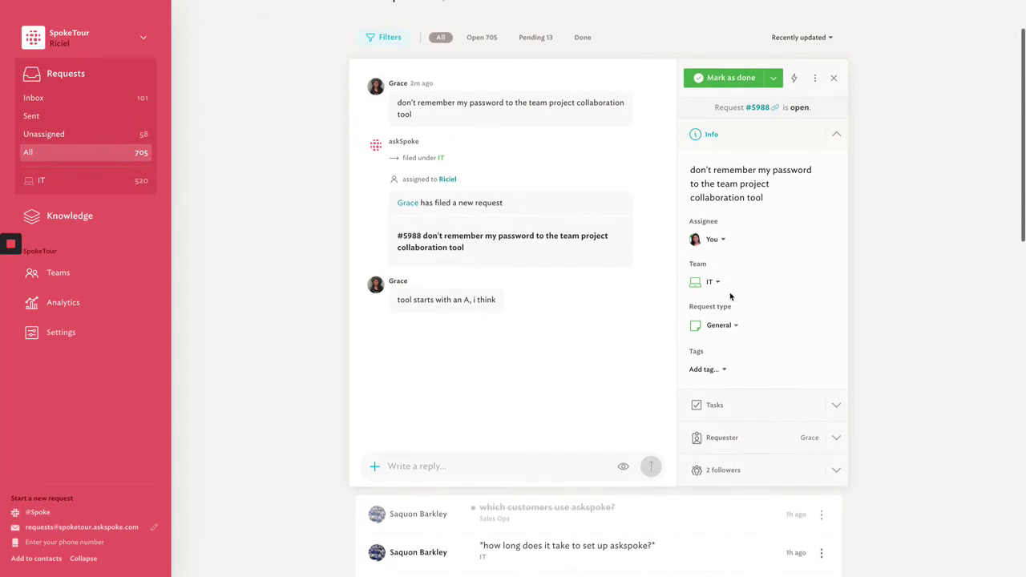
Expand the Requester section to show job title, manager, location and Customer Success department
left_click(754, 437)
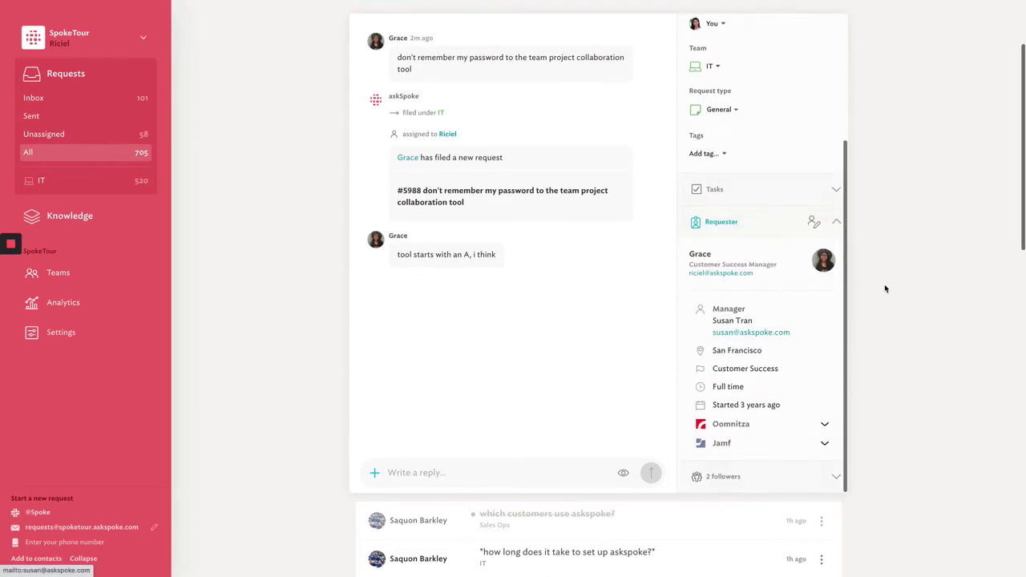
scroll(885, 289, "up", 2)
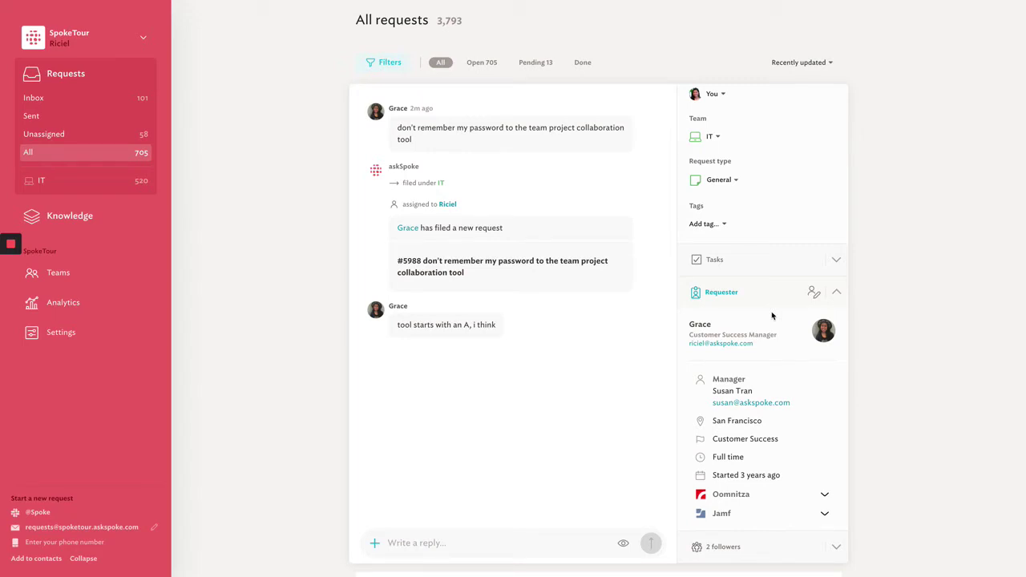
left_click_drag(781, 443, 706, 443)
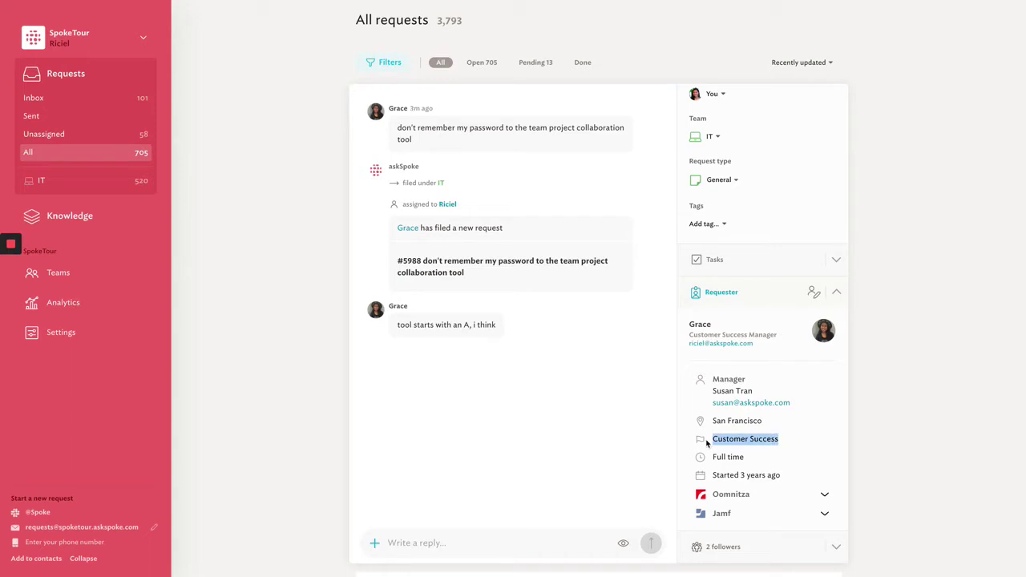
left_click(706, 443)
Reply to the requester with the Reset Asana password knowledge-base article
left_click(374, 542)
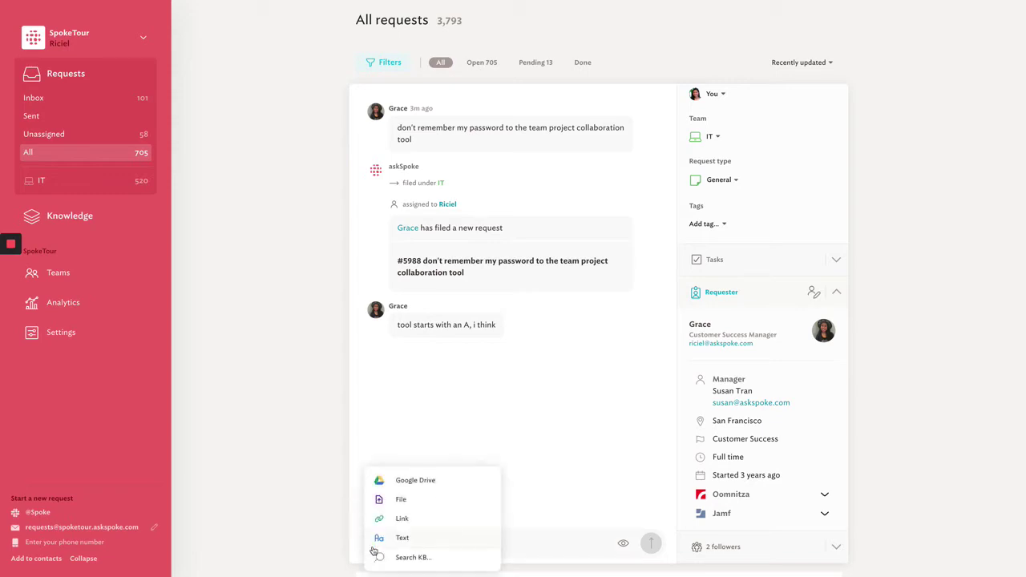
left_click(413, 561)
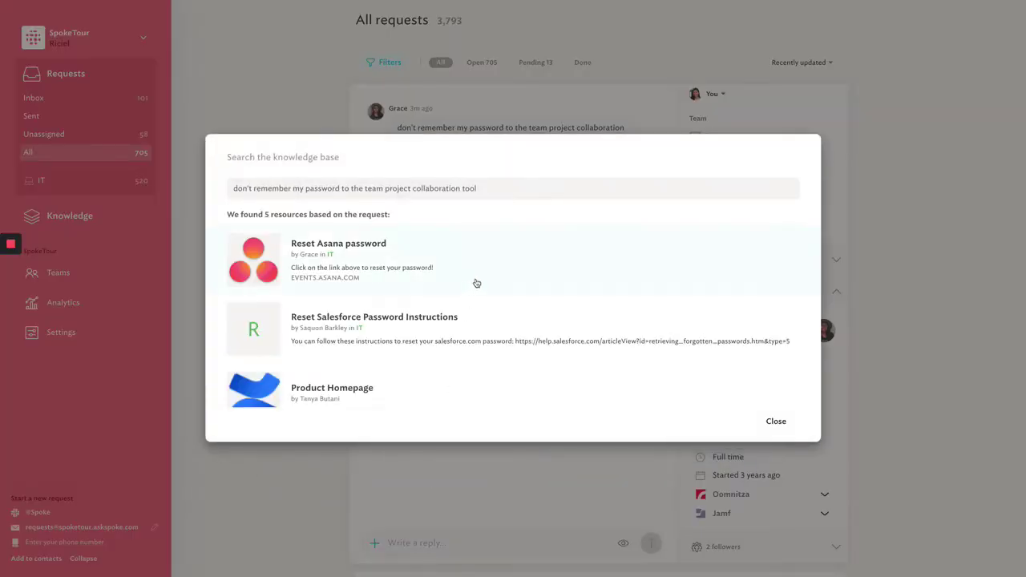
left_click(422, 261)
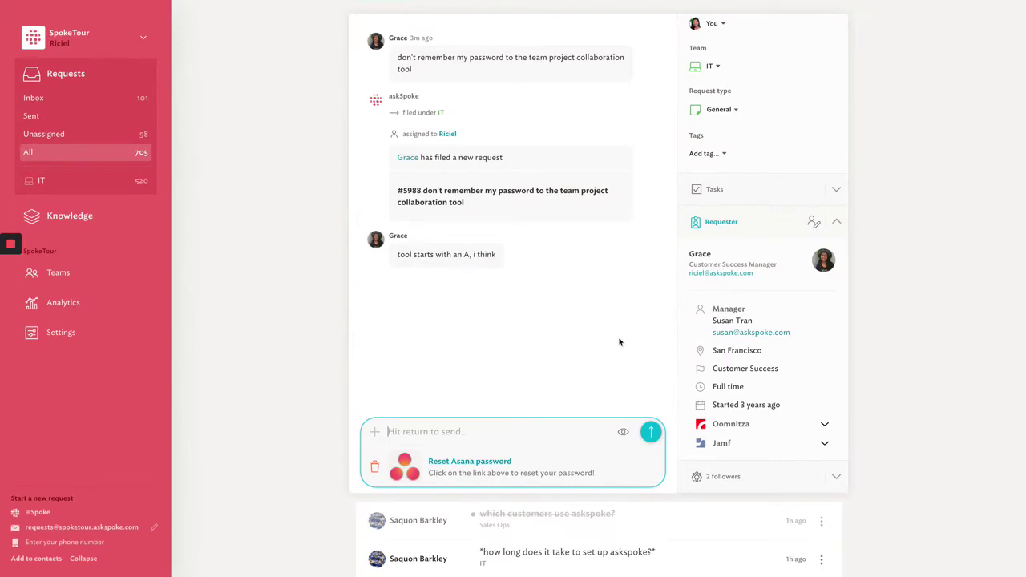
left_click(651, 432)
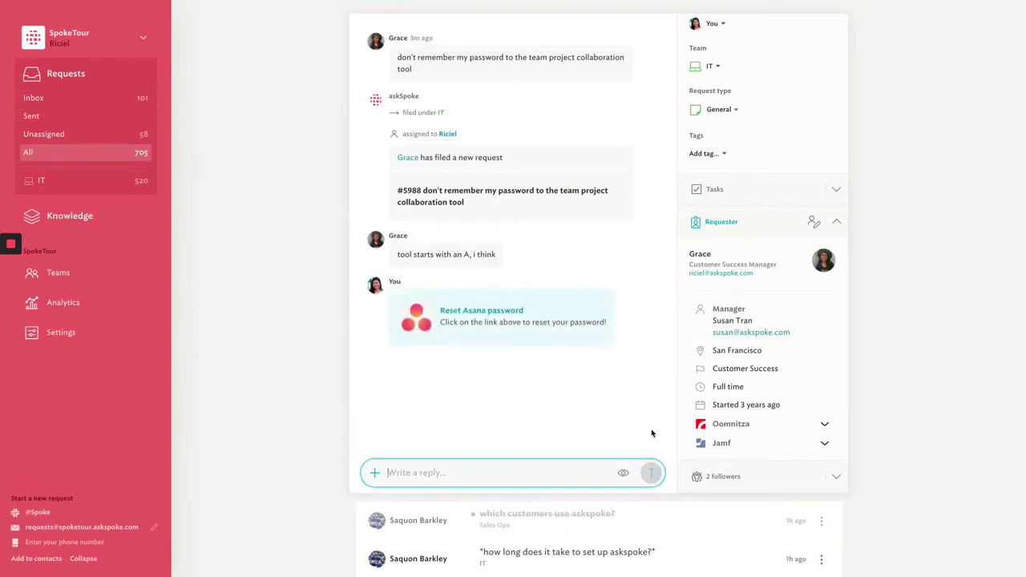
Mark request #5988 as done and return to Slack
scroll(745, 282, "up", 5)
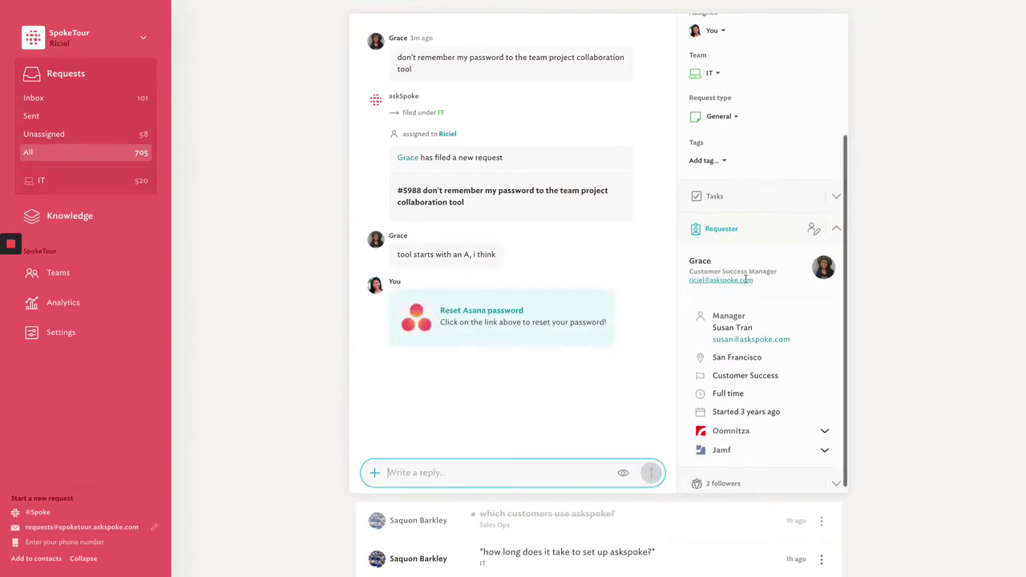
scroll(746, 278, "up", 1)
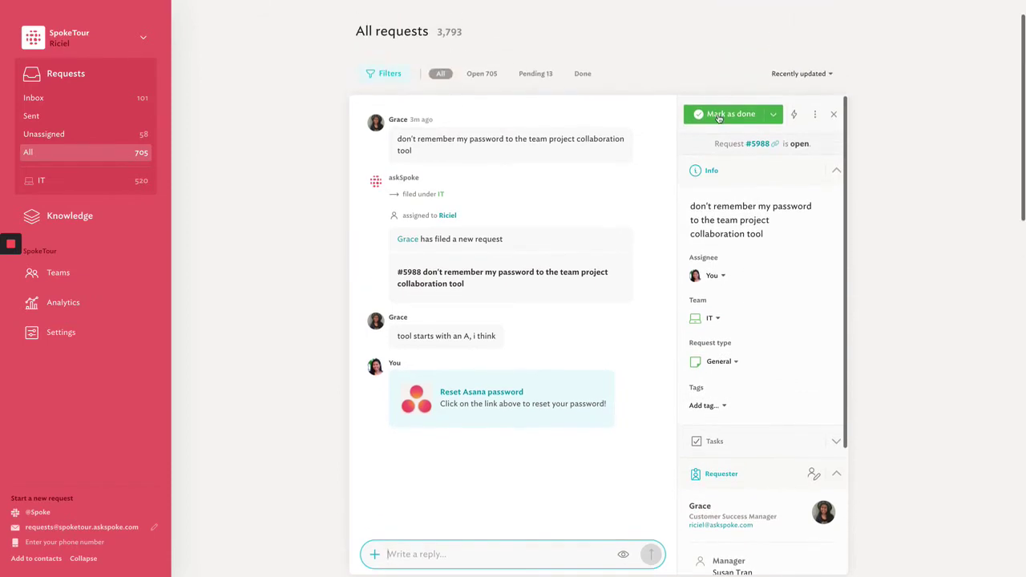
left_click(719, 117)
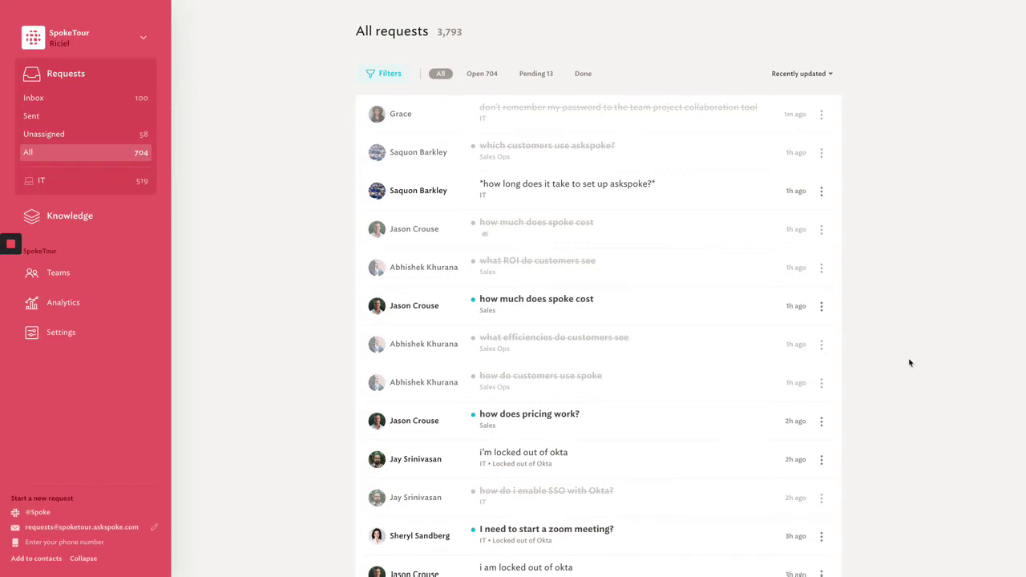
key("super+Tab")
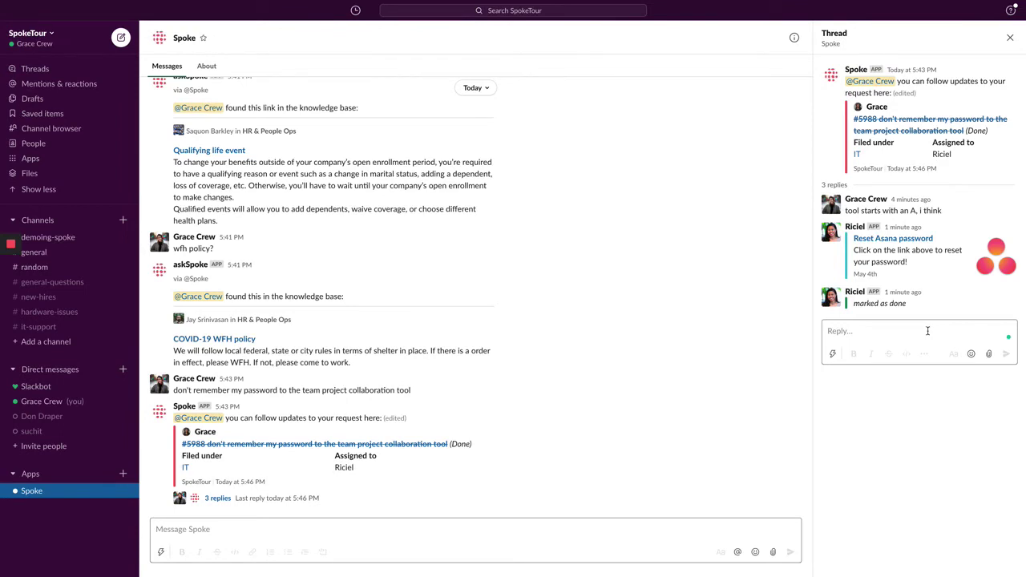
Tell Spoke you're locked out of the project management tool and mark its reset article helpful
left_click(425, 527)
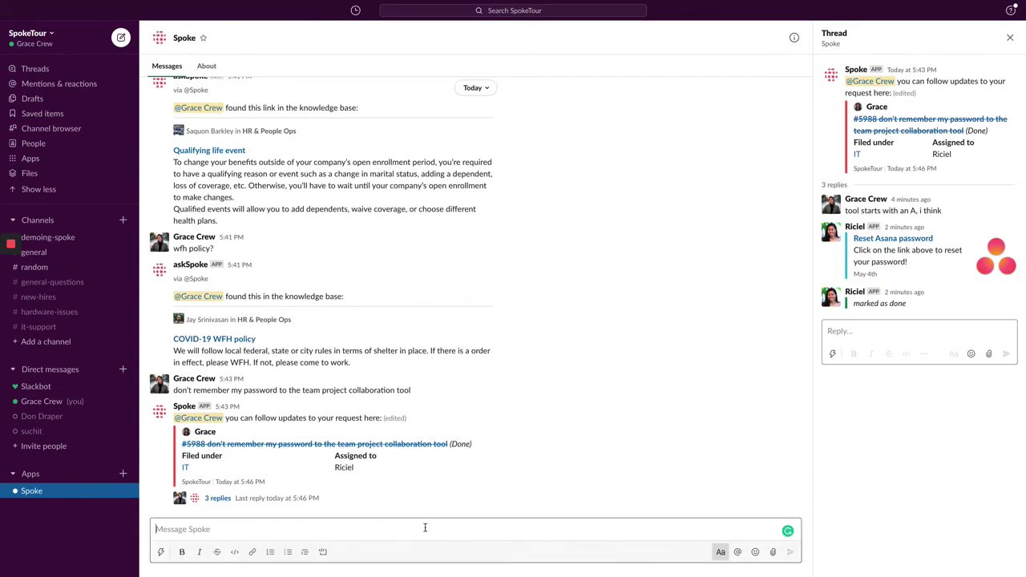
type("I got locked out of the project management tool")
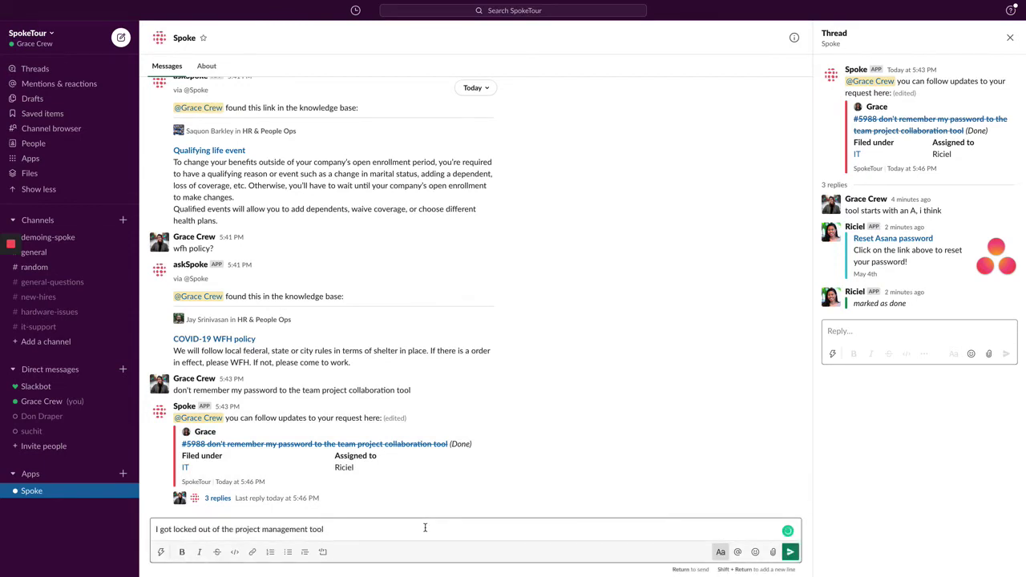
key("Return")
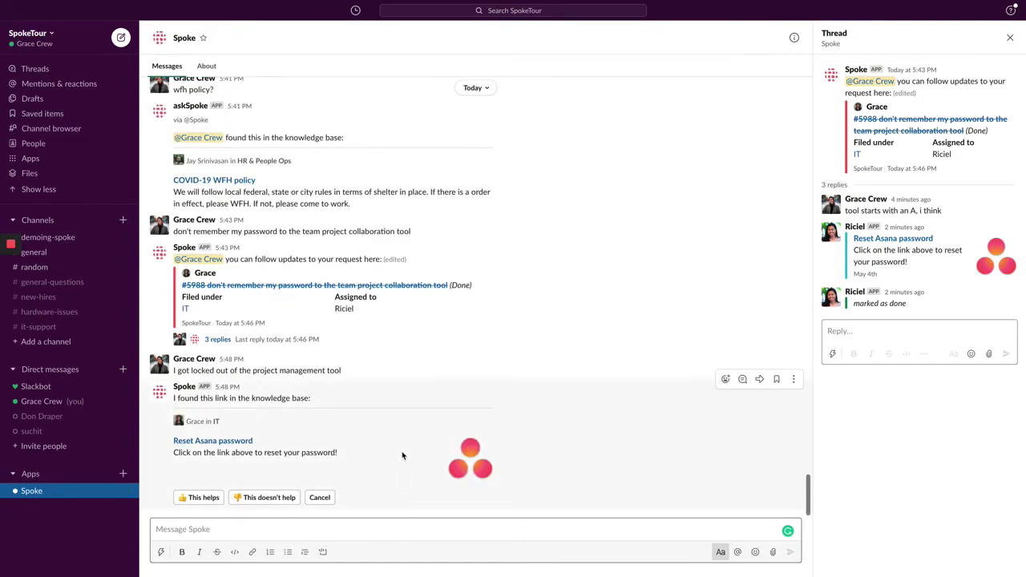
left_click(204, 498)
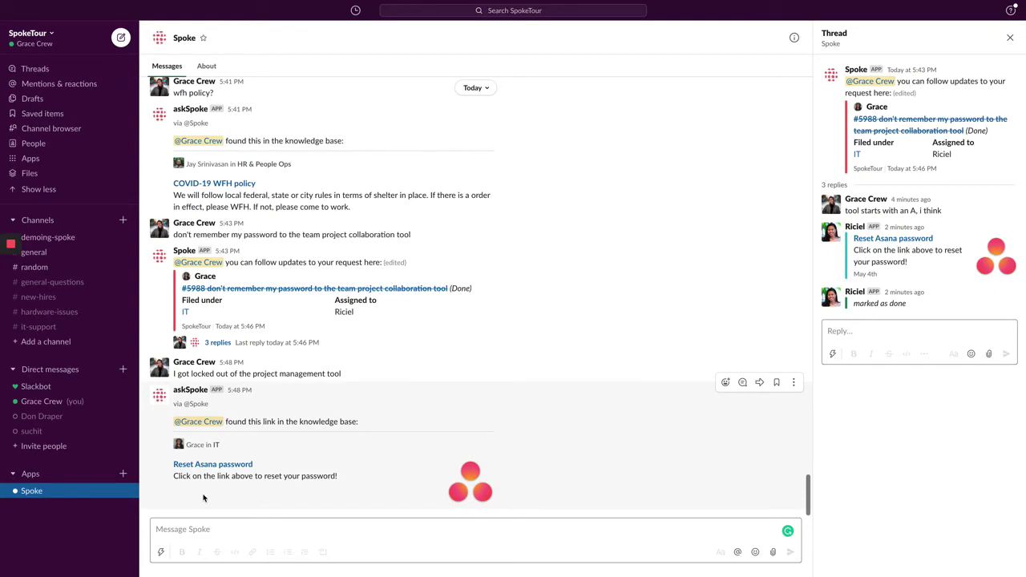
left_click(551, 525)
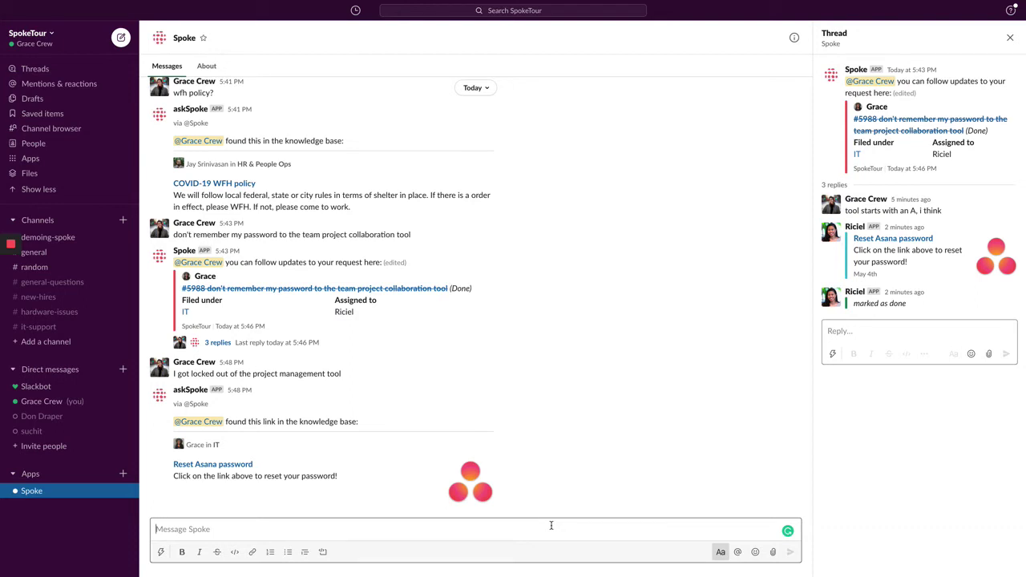
Ask Spoke 'how much can askspoke autoresolve?' and mark the 40% answer helpful
type("how much can askspoke autoresolve?")
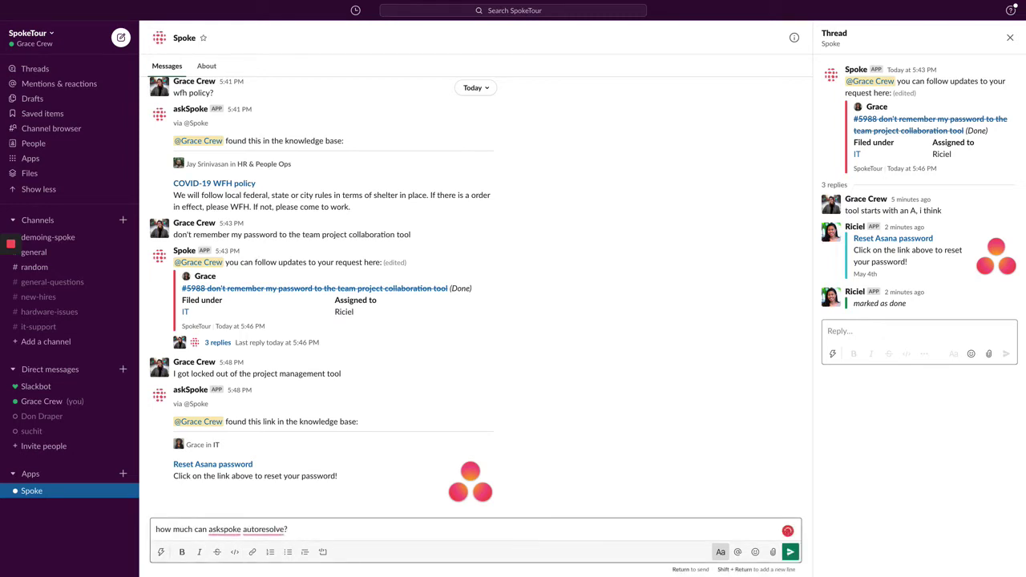
key("Return")
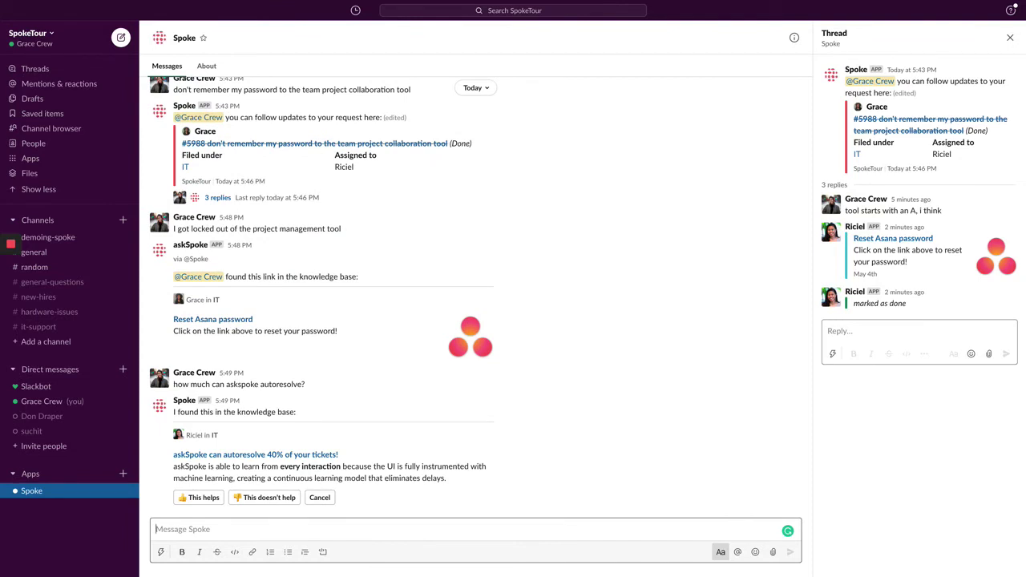
left_click(202, 496)
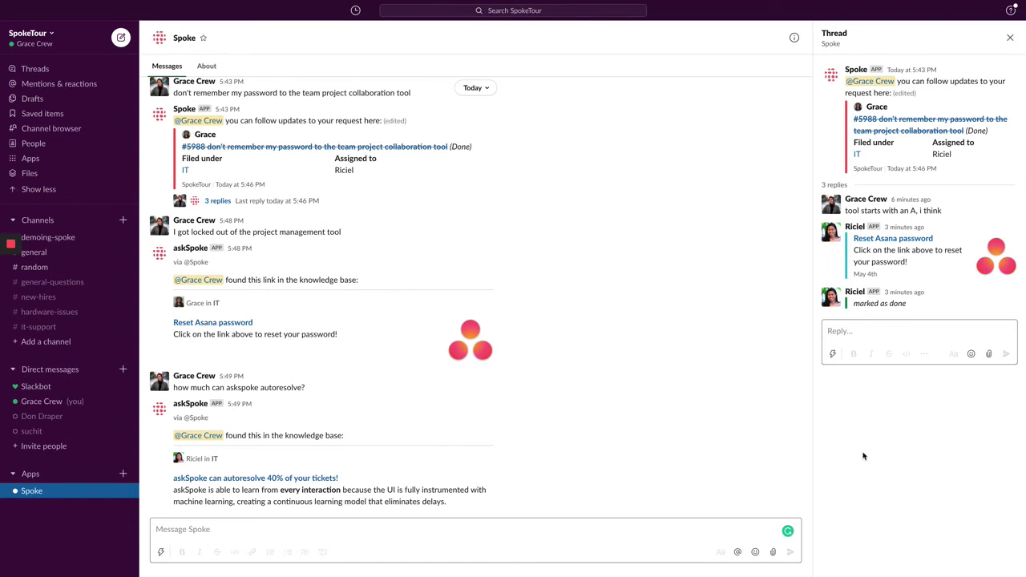
Report 'I'm locked out of Okta' to Spoke and file it with the detail 'Happened this morning'
left_click(462, 523)
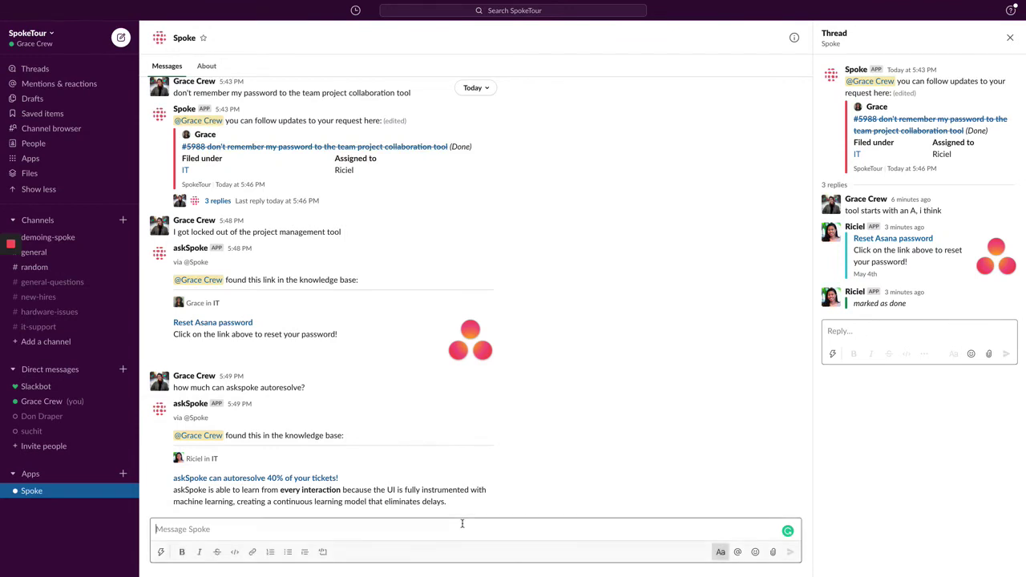
type("I'm locked out of Okta")
key("Return")
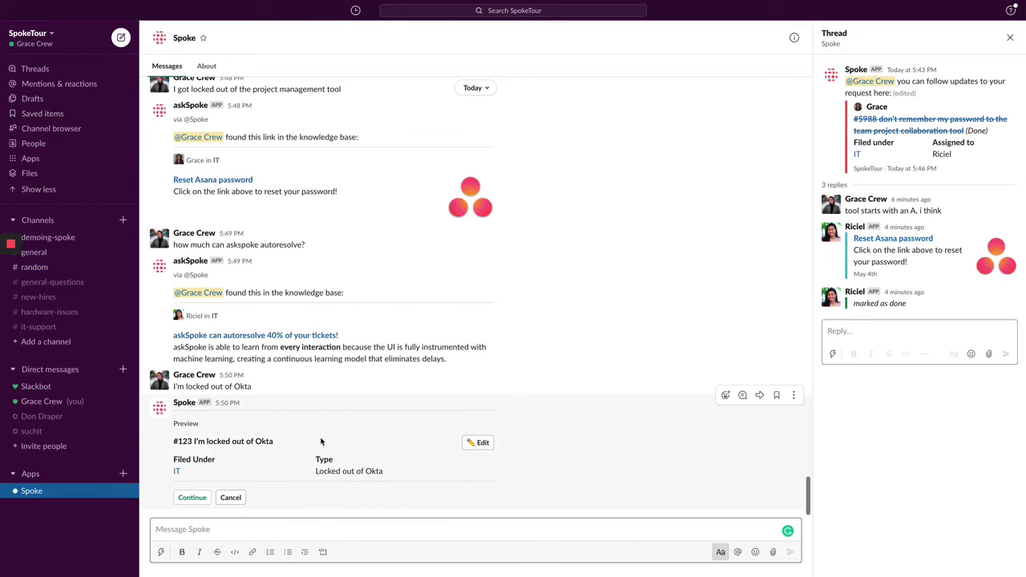
left_click(192, 500)
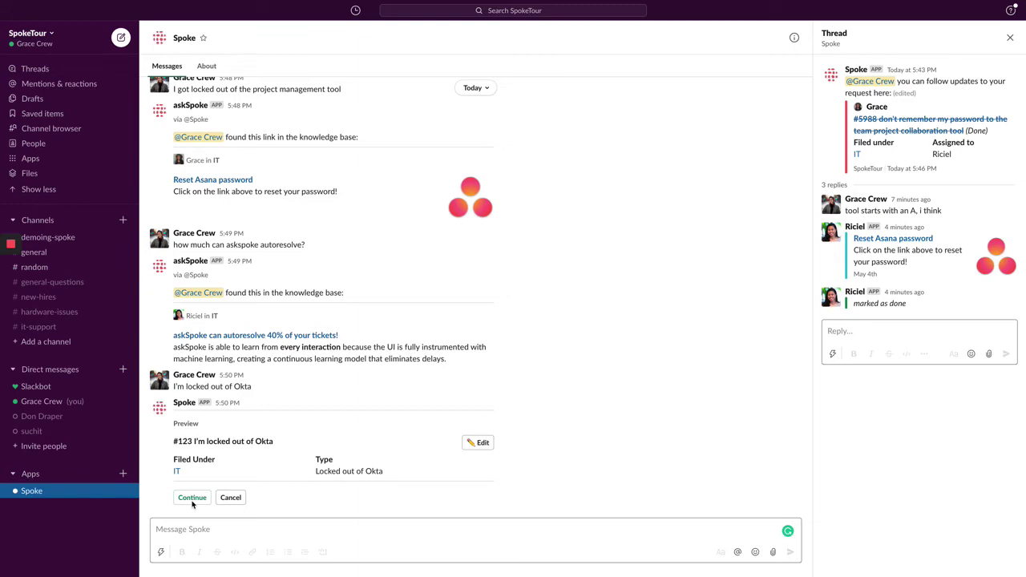
left_click(193, 499)
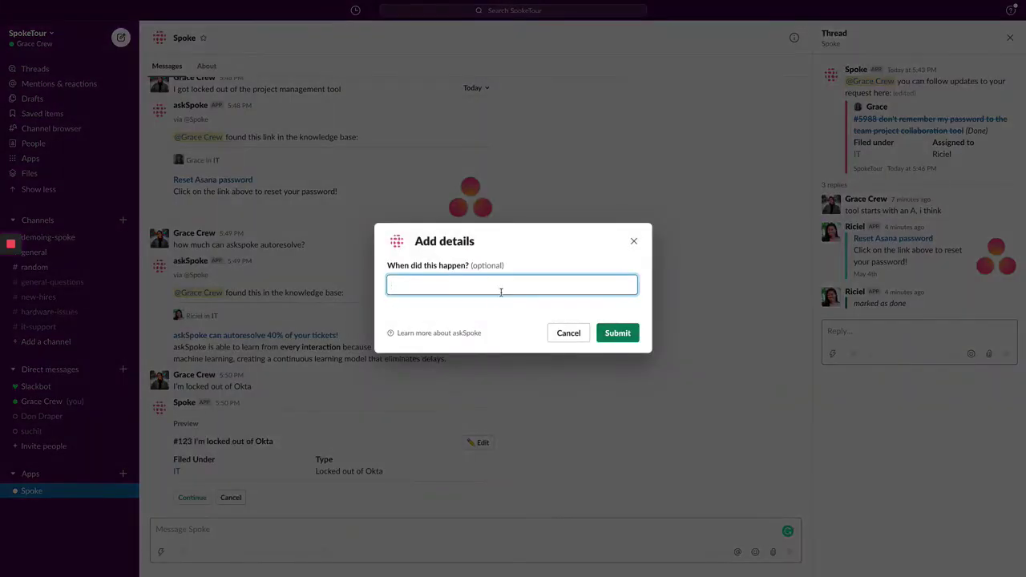
type("Happened this morning")
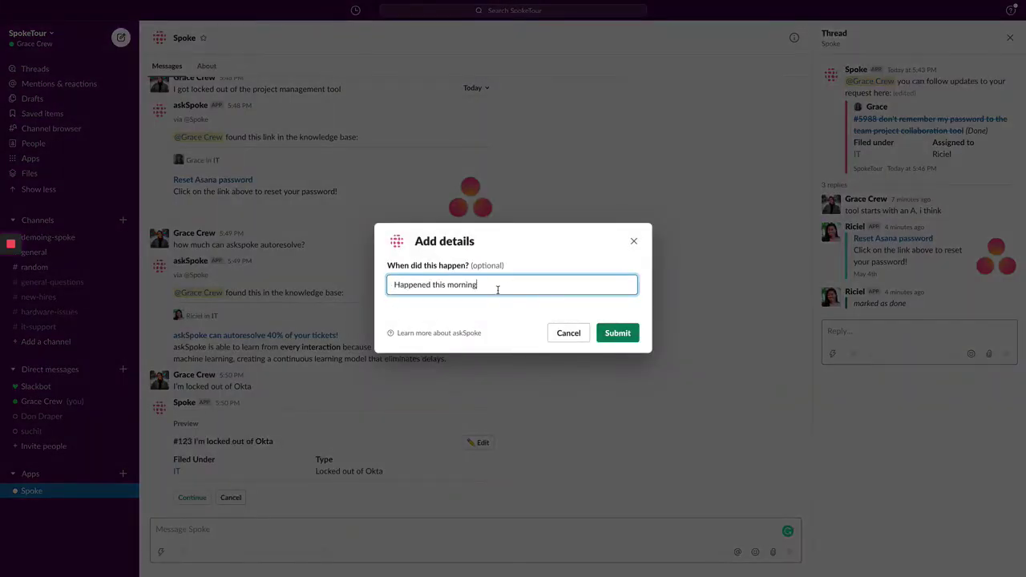
left_click(627, 333)
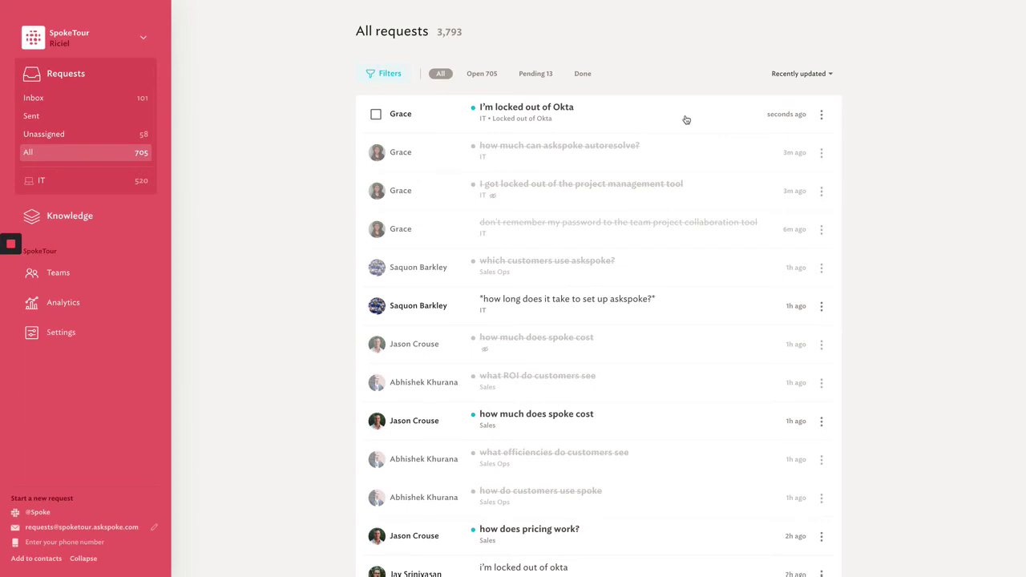
Open Okta lockout request #5991 and expand its Zoom verification and password-reset tasks
left_click(686, 120)
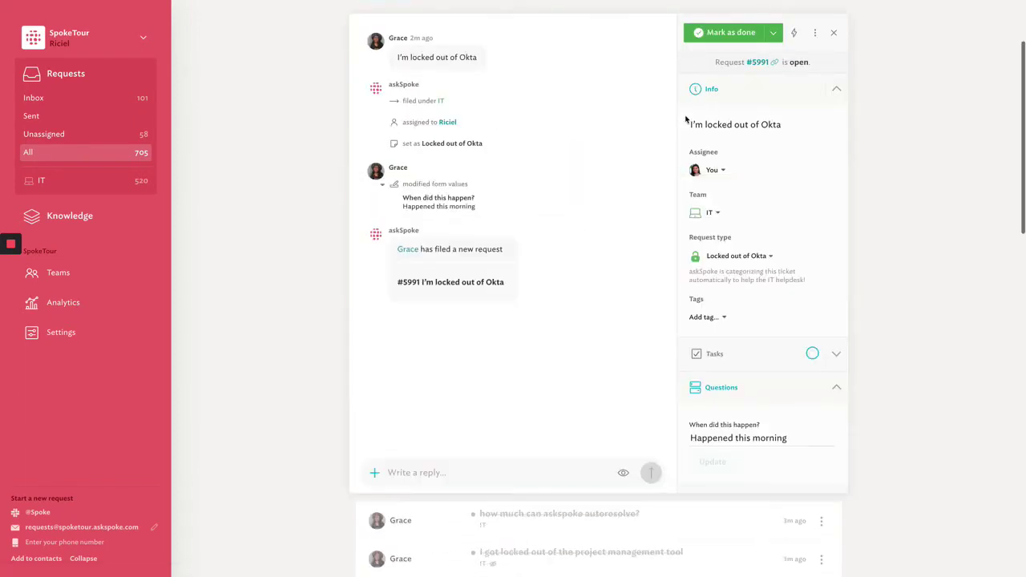
scroll(953, 158, "up", 1)
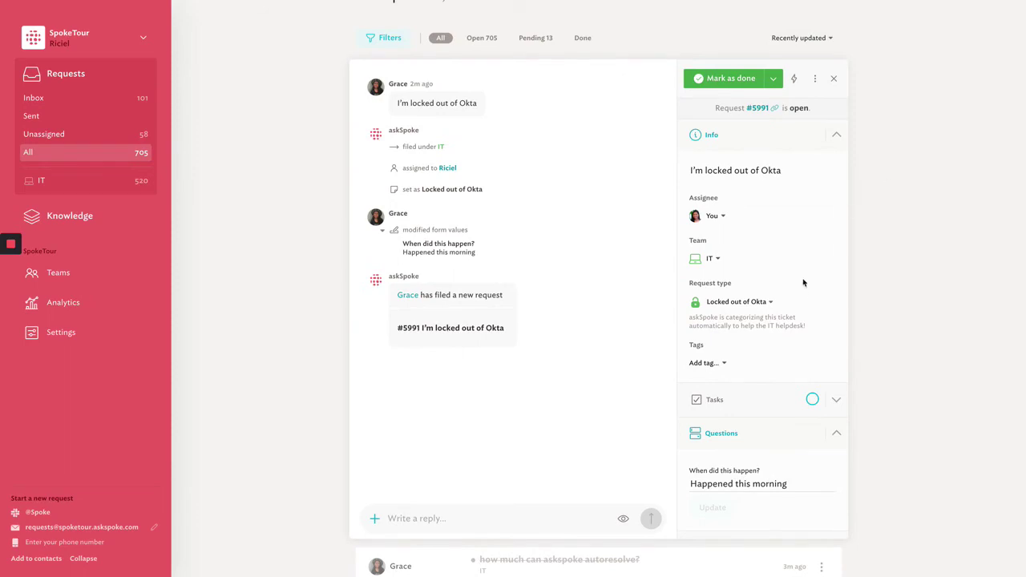
scroll(790, 296, "down", 1)
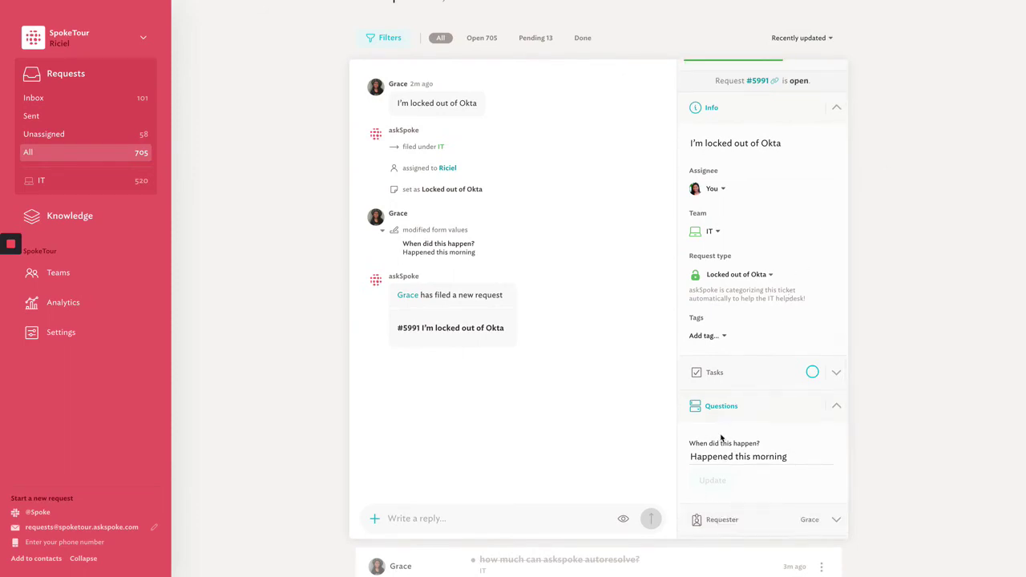
left_click(746, 376)
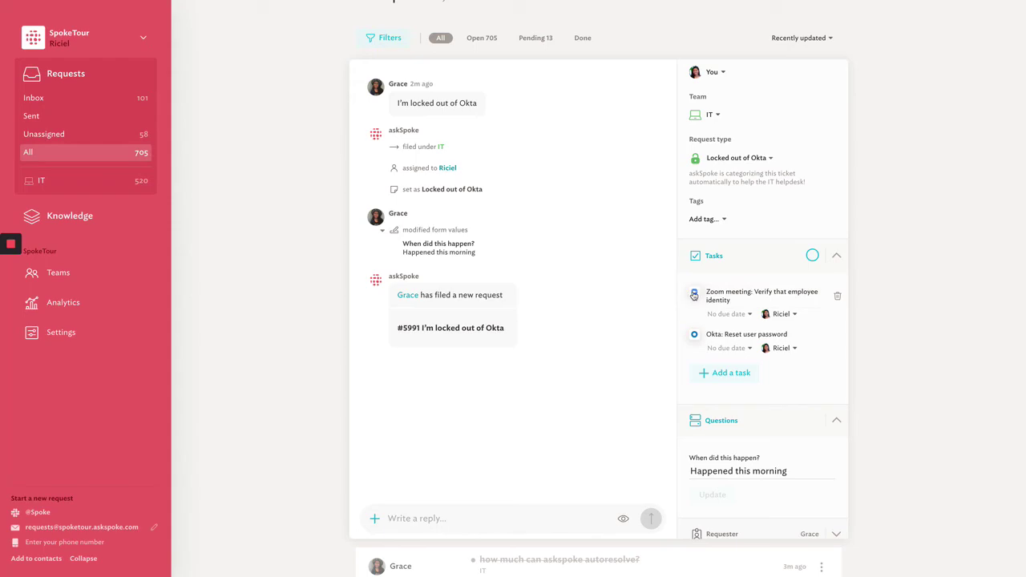
Complete the Zoom verification task without running its action, then post a private 'VERIFIED ID' note
left_click(694, 296)
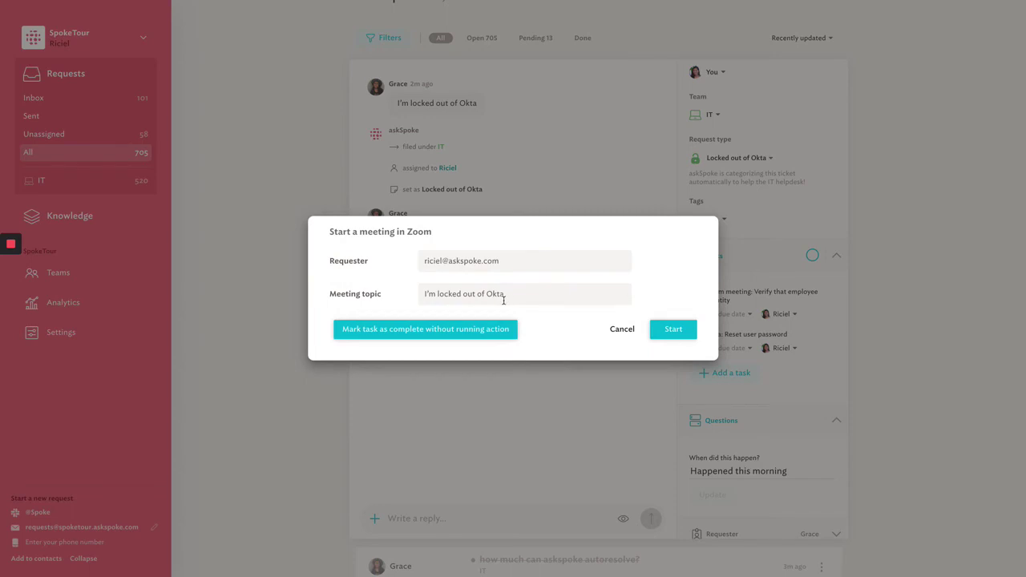
left_click(448, 330)
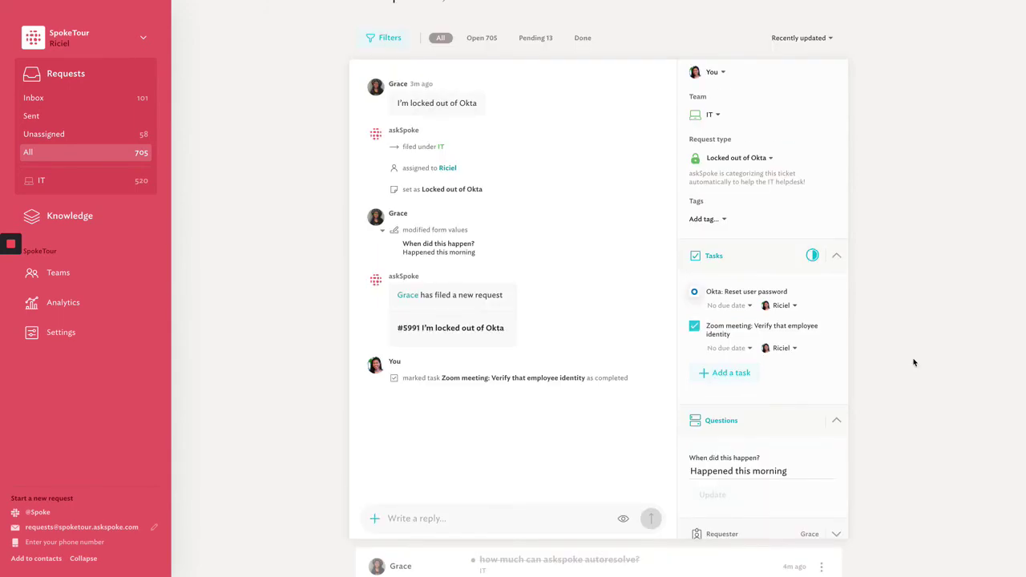
left_click(624, 519)
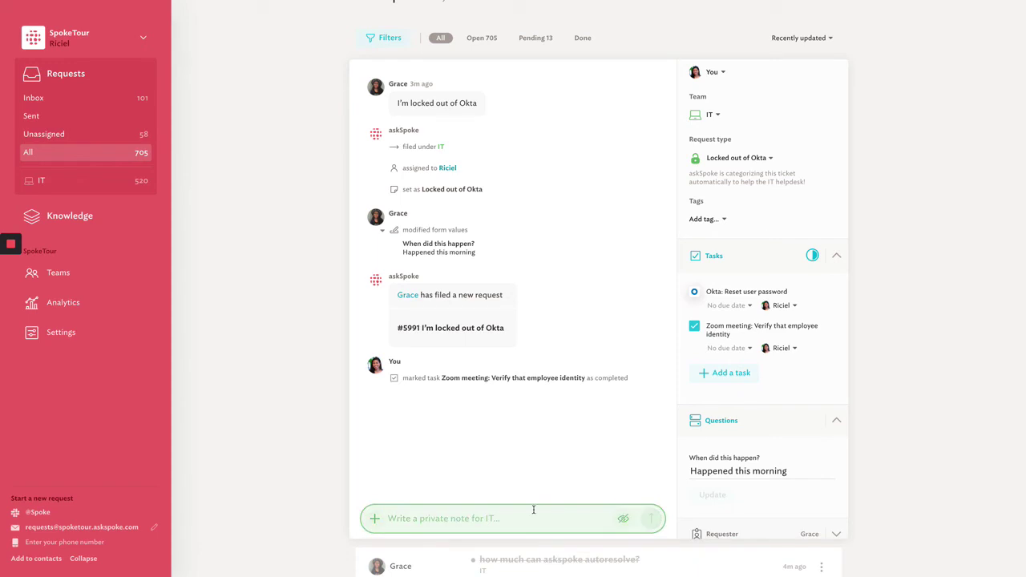
type("VERIFIED ID")
key("Return")
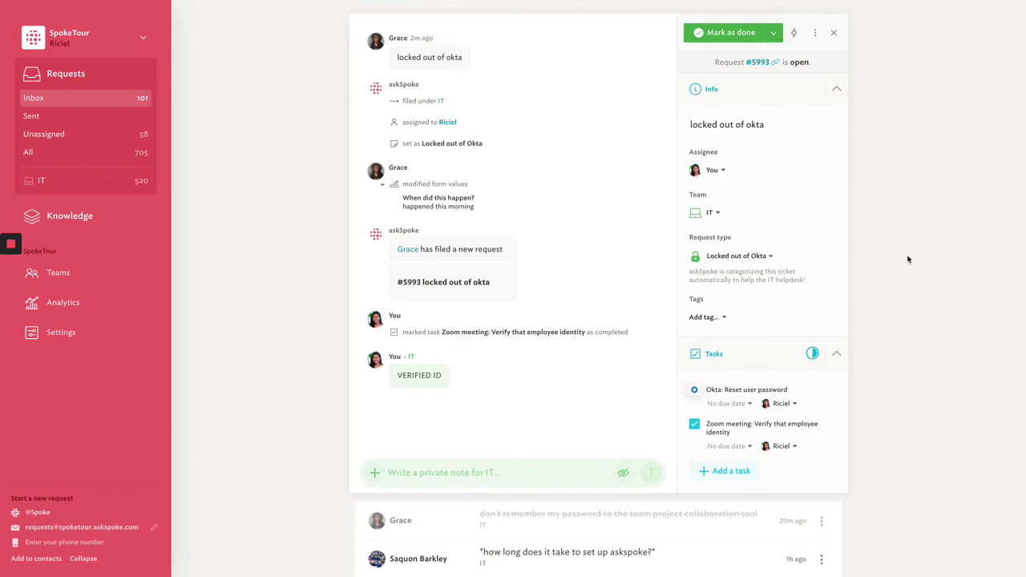
scroll(747, 335, "up", 3)
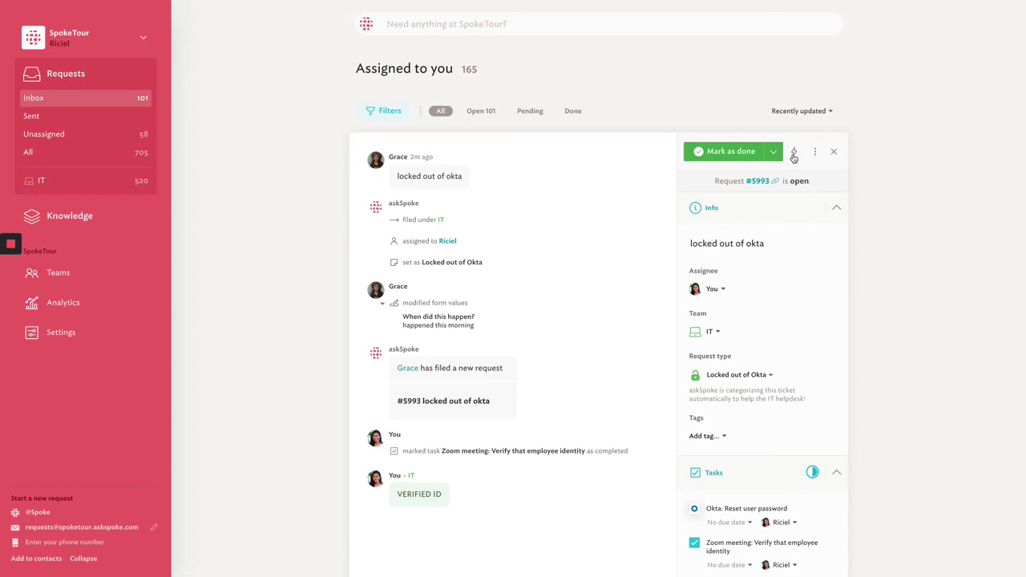
Run the Okta 'Reset user password' action on request #5993 and confirm the reset
left_click(793, 154)
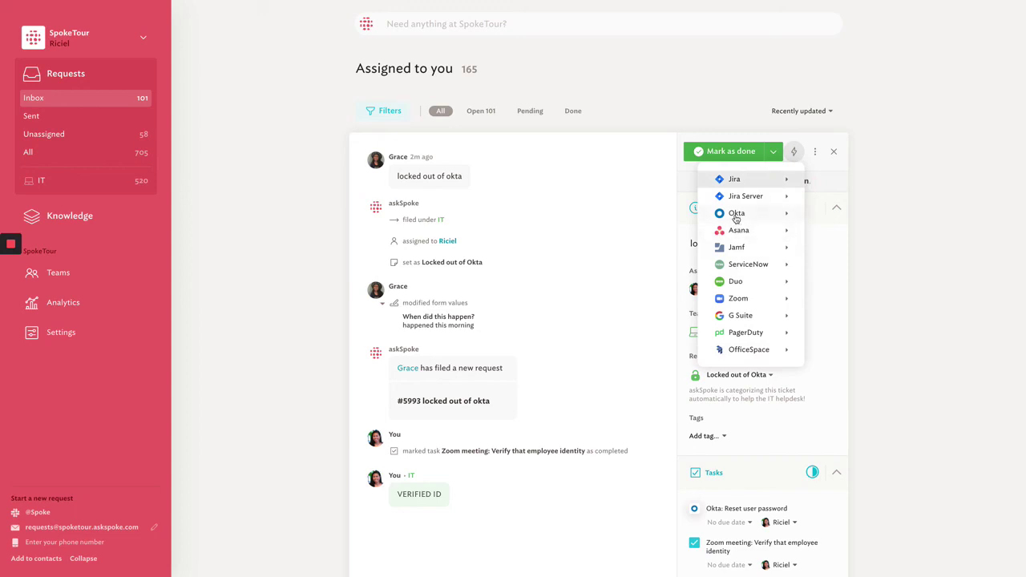
mouse_move(736, 215)
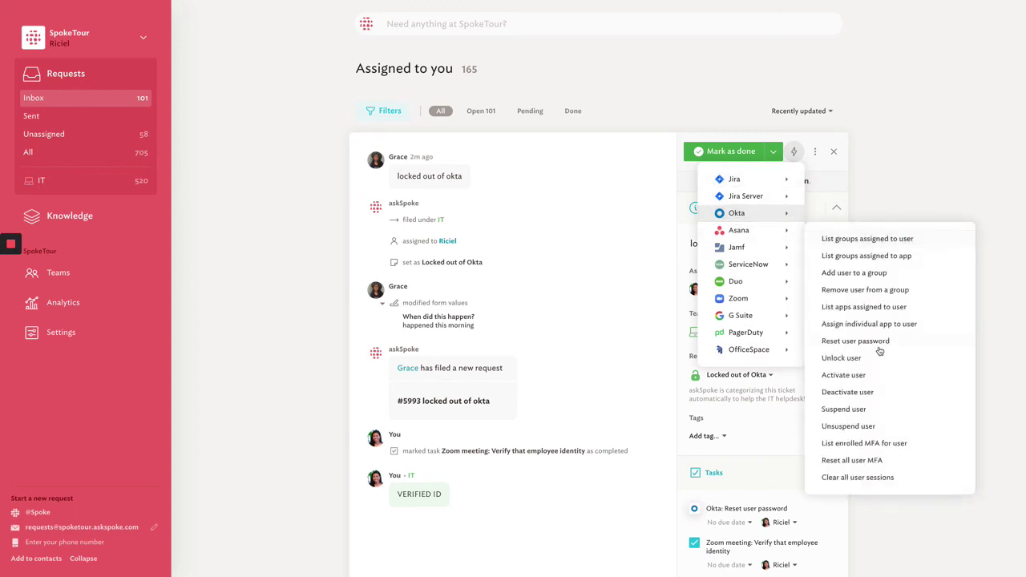
left_click(871, 347)
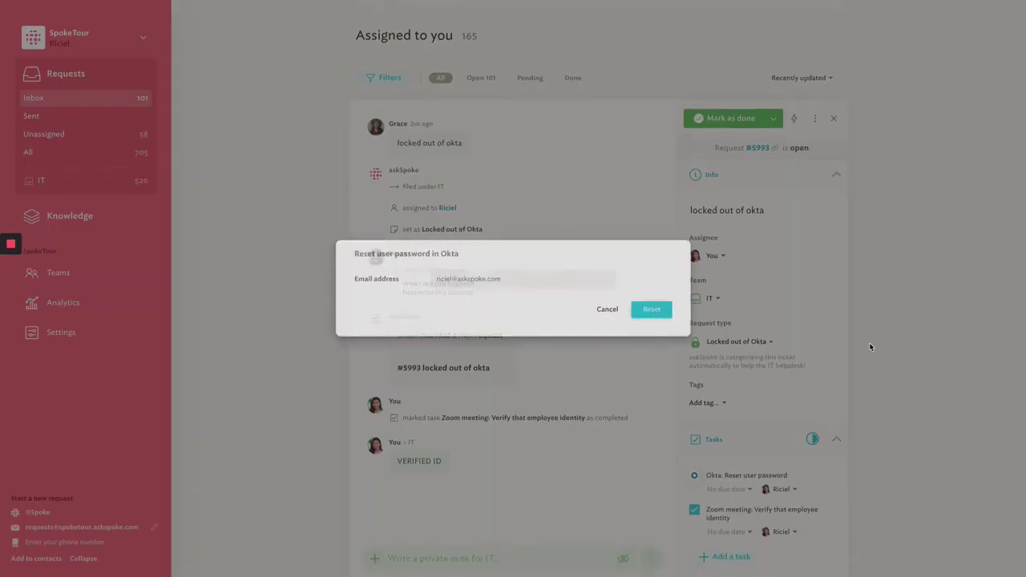
left_click(671, 314)
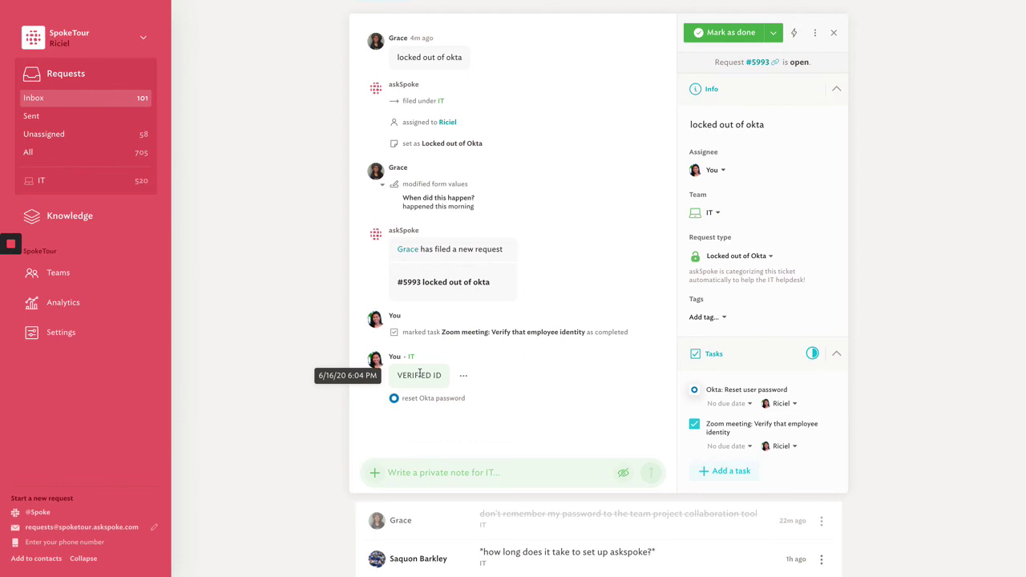
Mark Okta request #5993 as done, confirming despite its still-open password-reset task
scroll(731, 256, "up", 1)
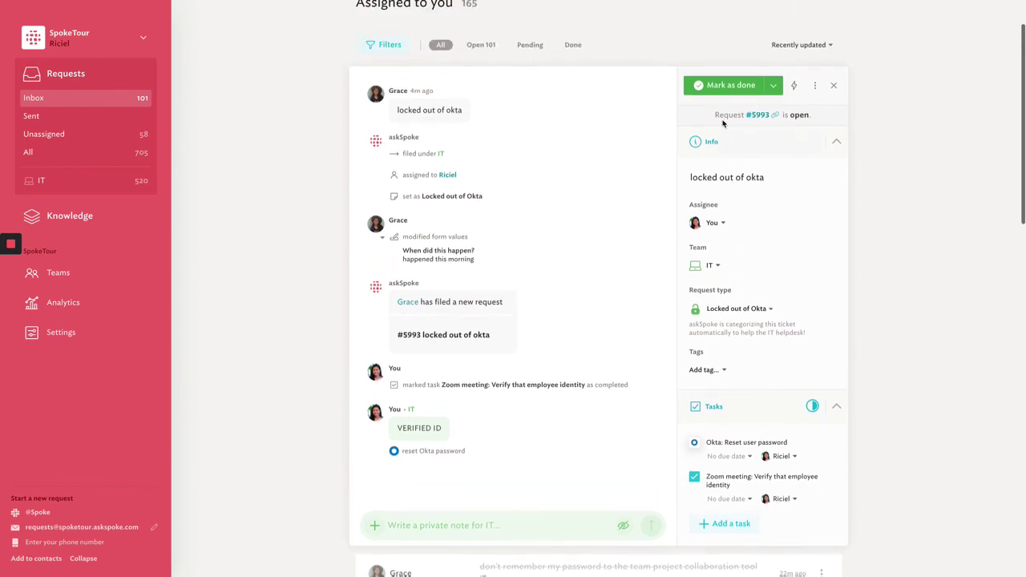
left_click(726, 85)
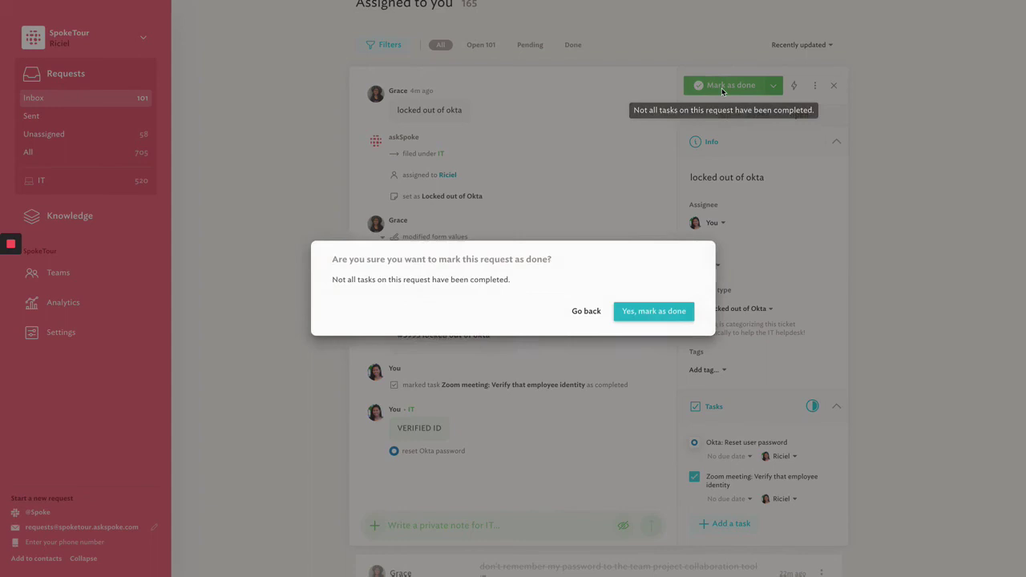
left_click(665, 311)
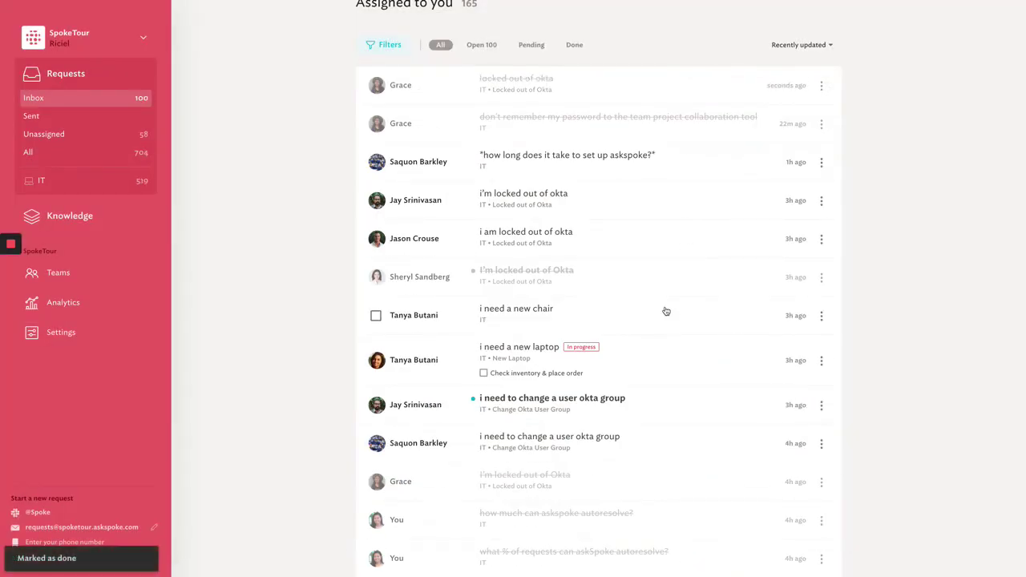
scroll(665, 311, "up", 1)
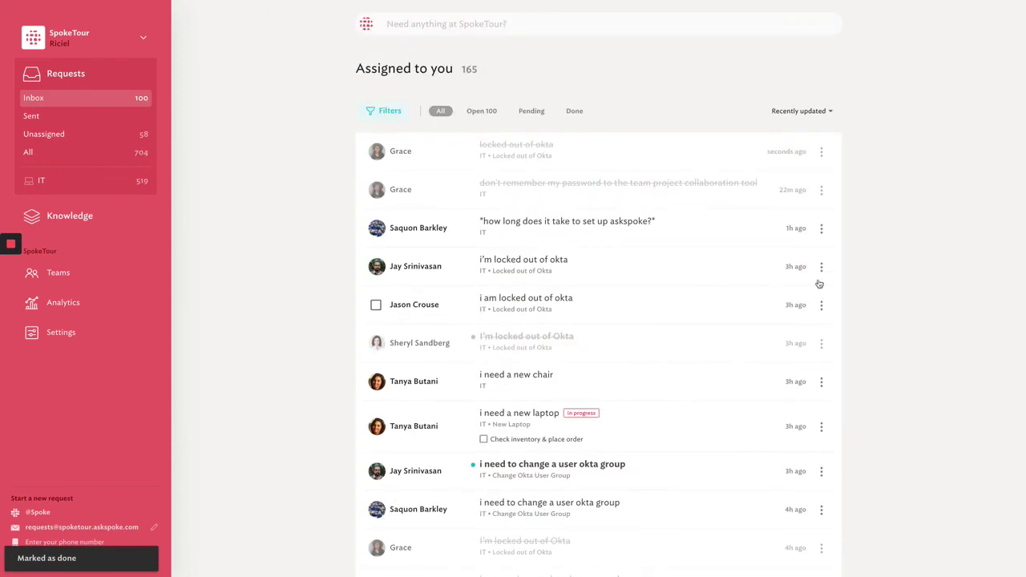